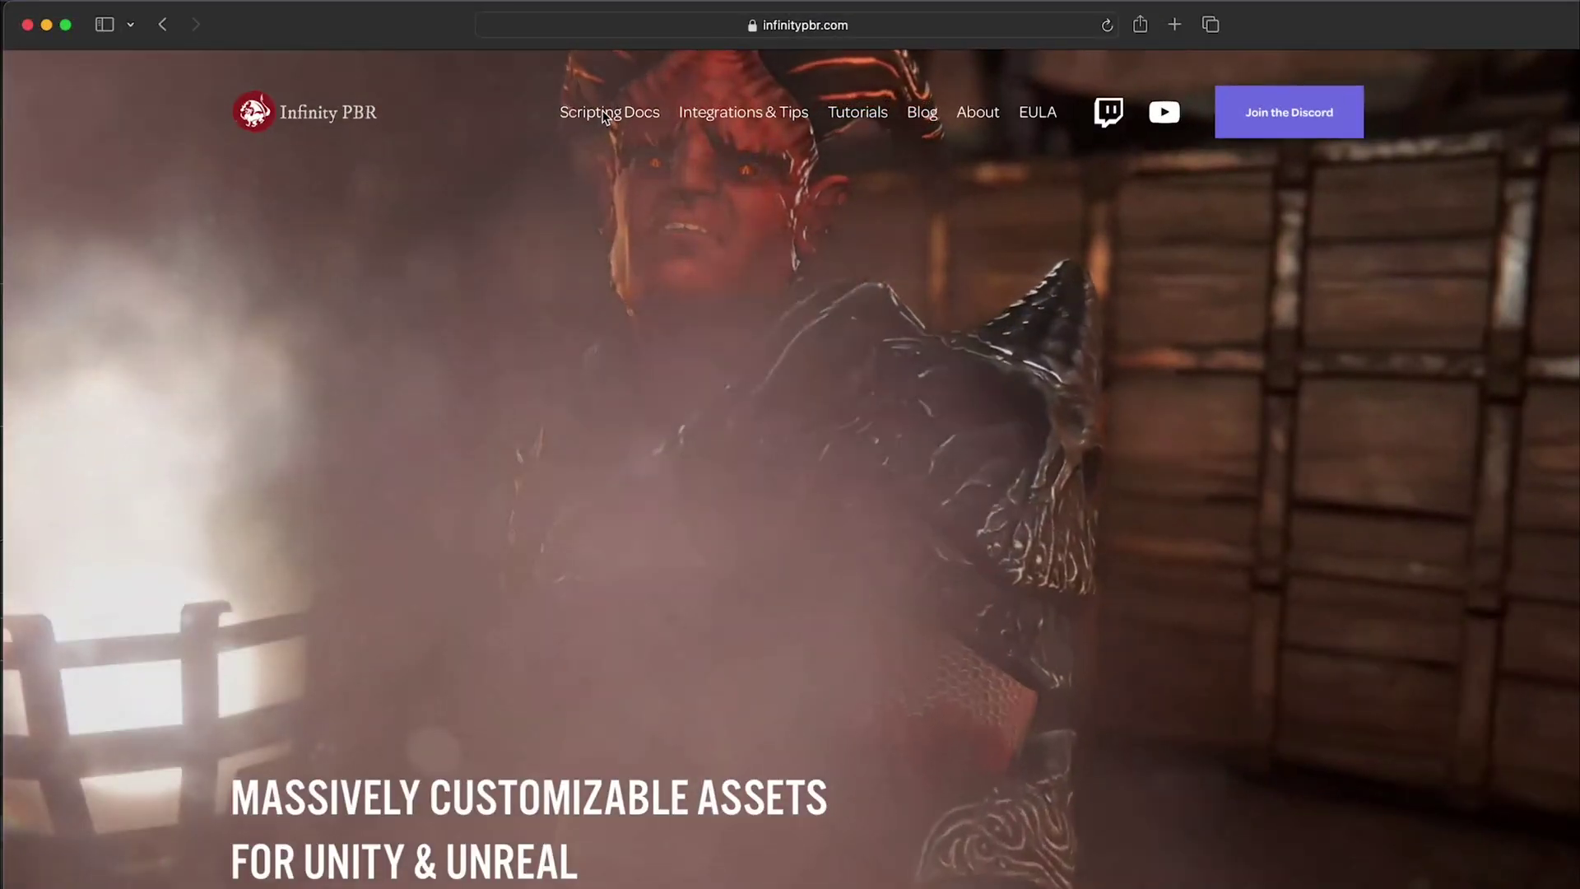
# Open the Infinity PBR Scripting Docs and go to the Magic Time Quick Start guide.
pyautogui.click(596, 88)
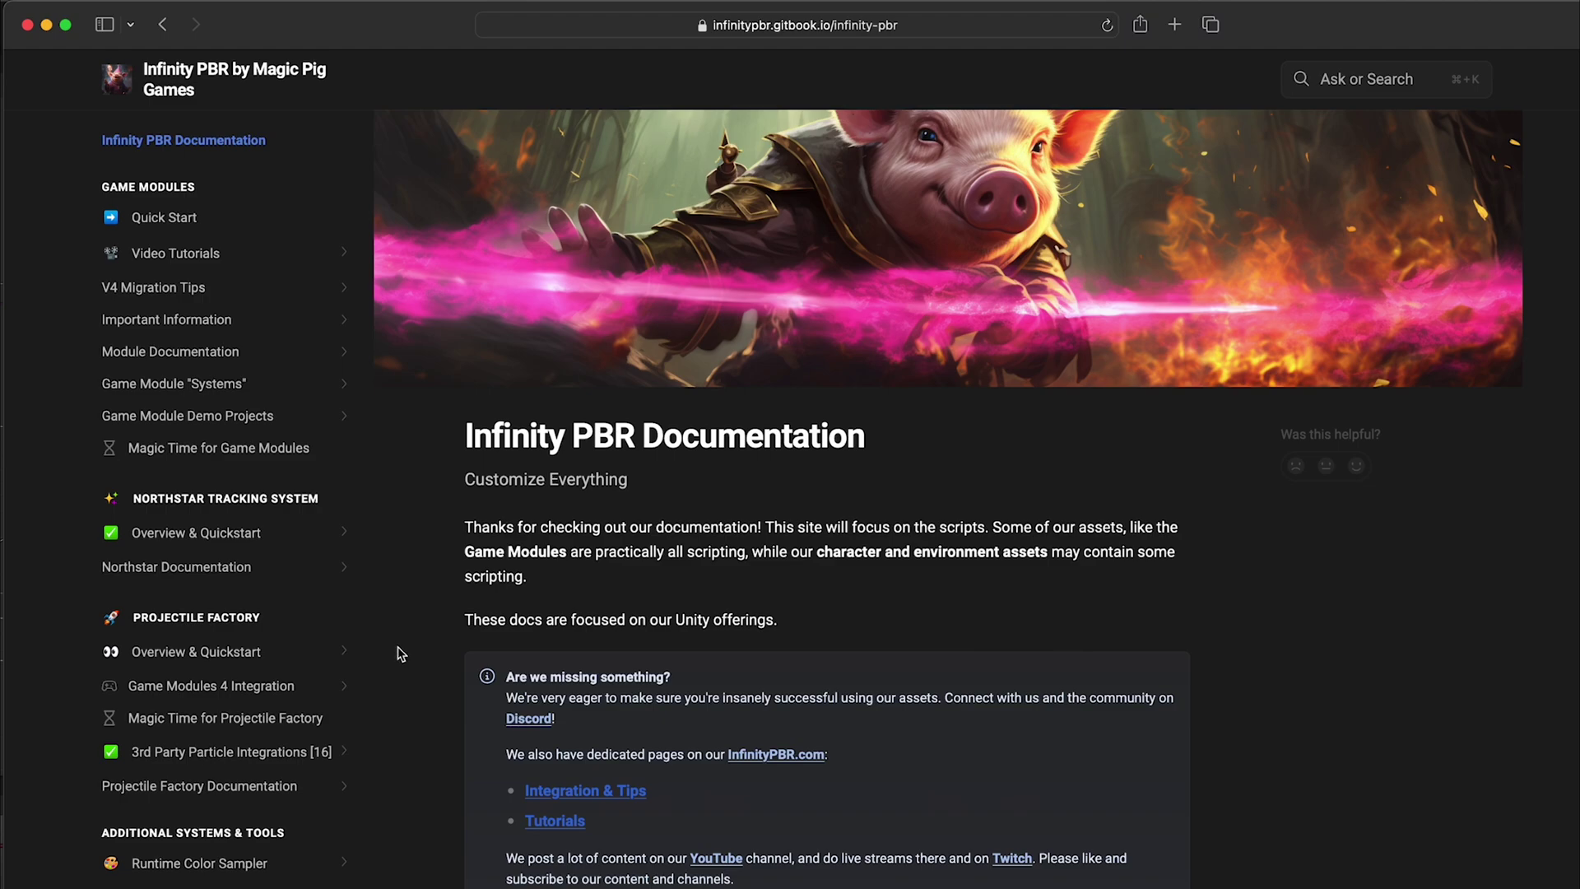
pyautogui.scroll(-5, 185, 761)
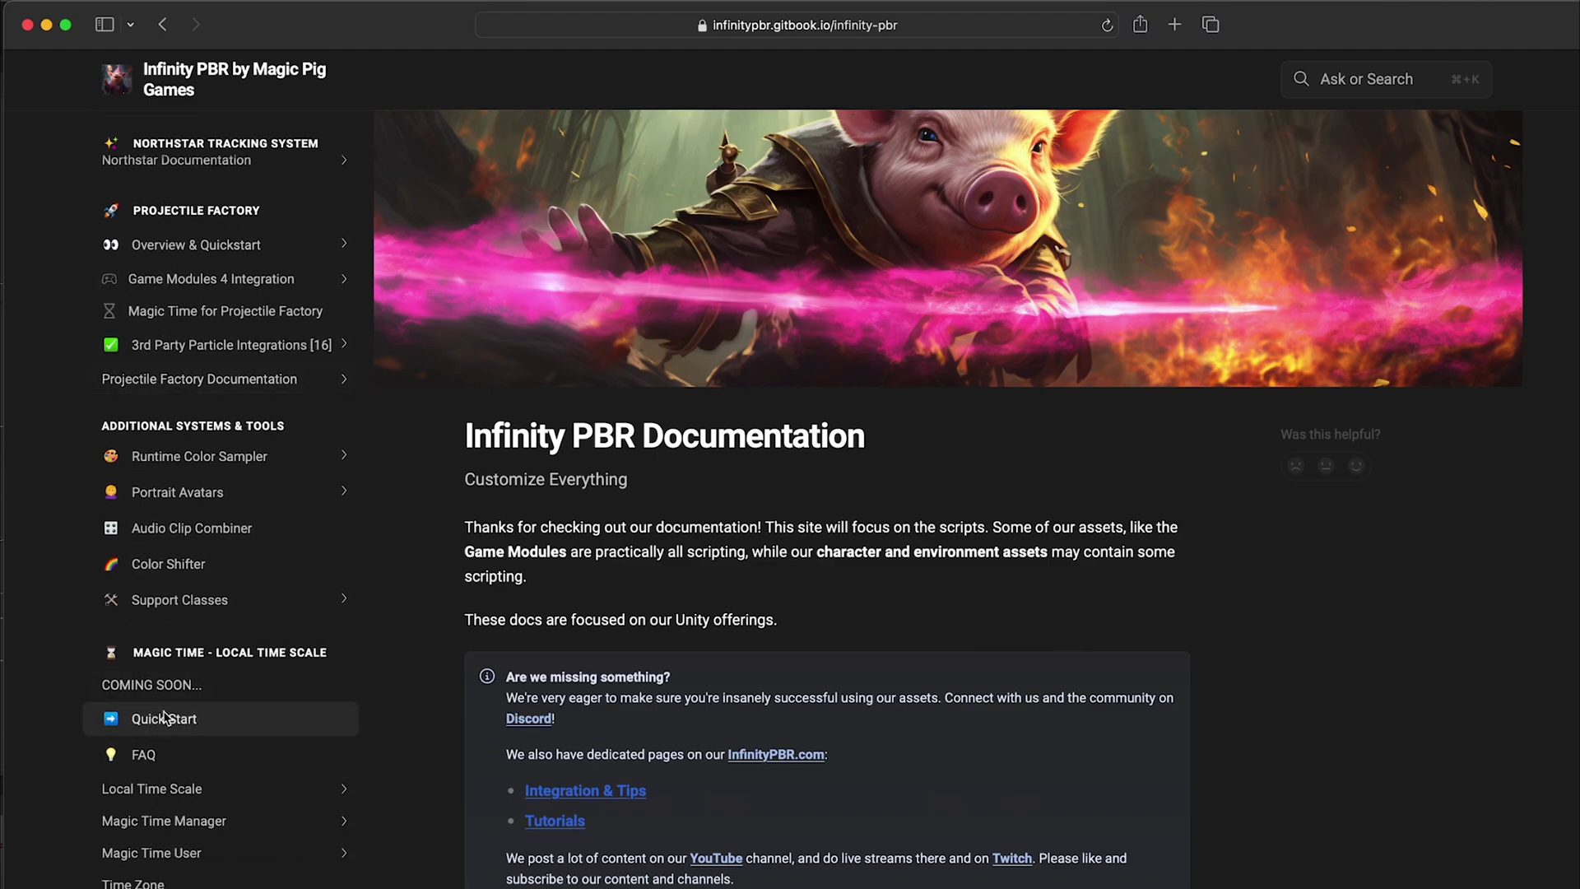
pyautogui.click(163, 721)
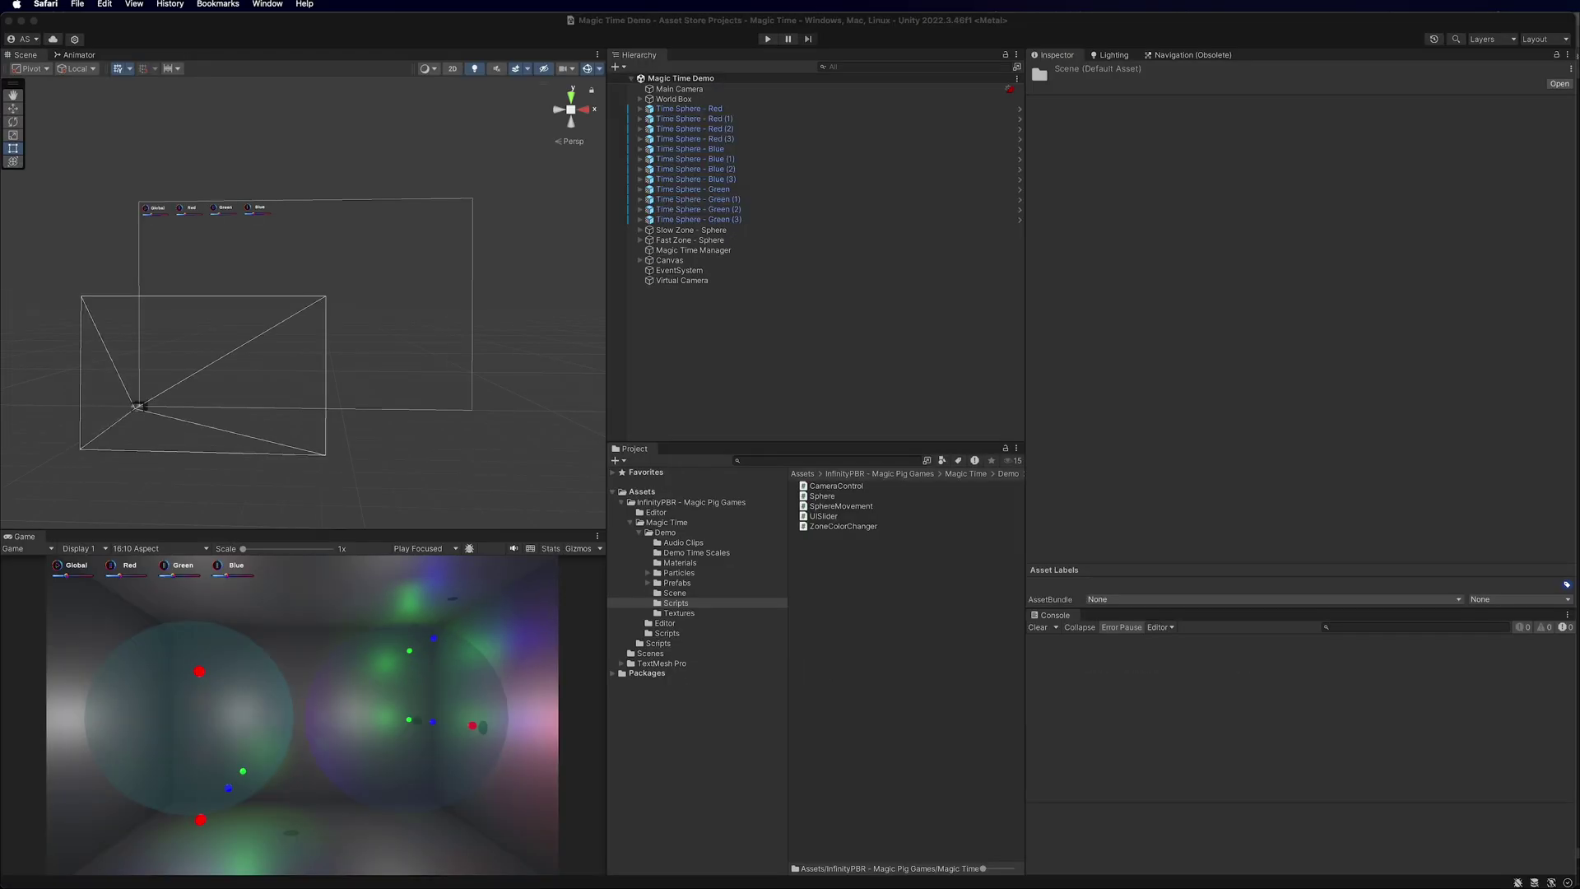
# Create a new C# script named DemoClass in the Scripts folder.
pyautogui.rightClick(895, 499)
pyautogui.moveTo(922, 508)
pyautogui.click(1108, 259)
pyautogui.write('DemoClass')
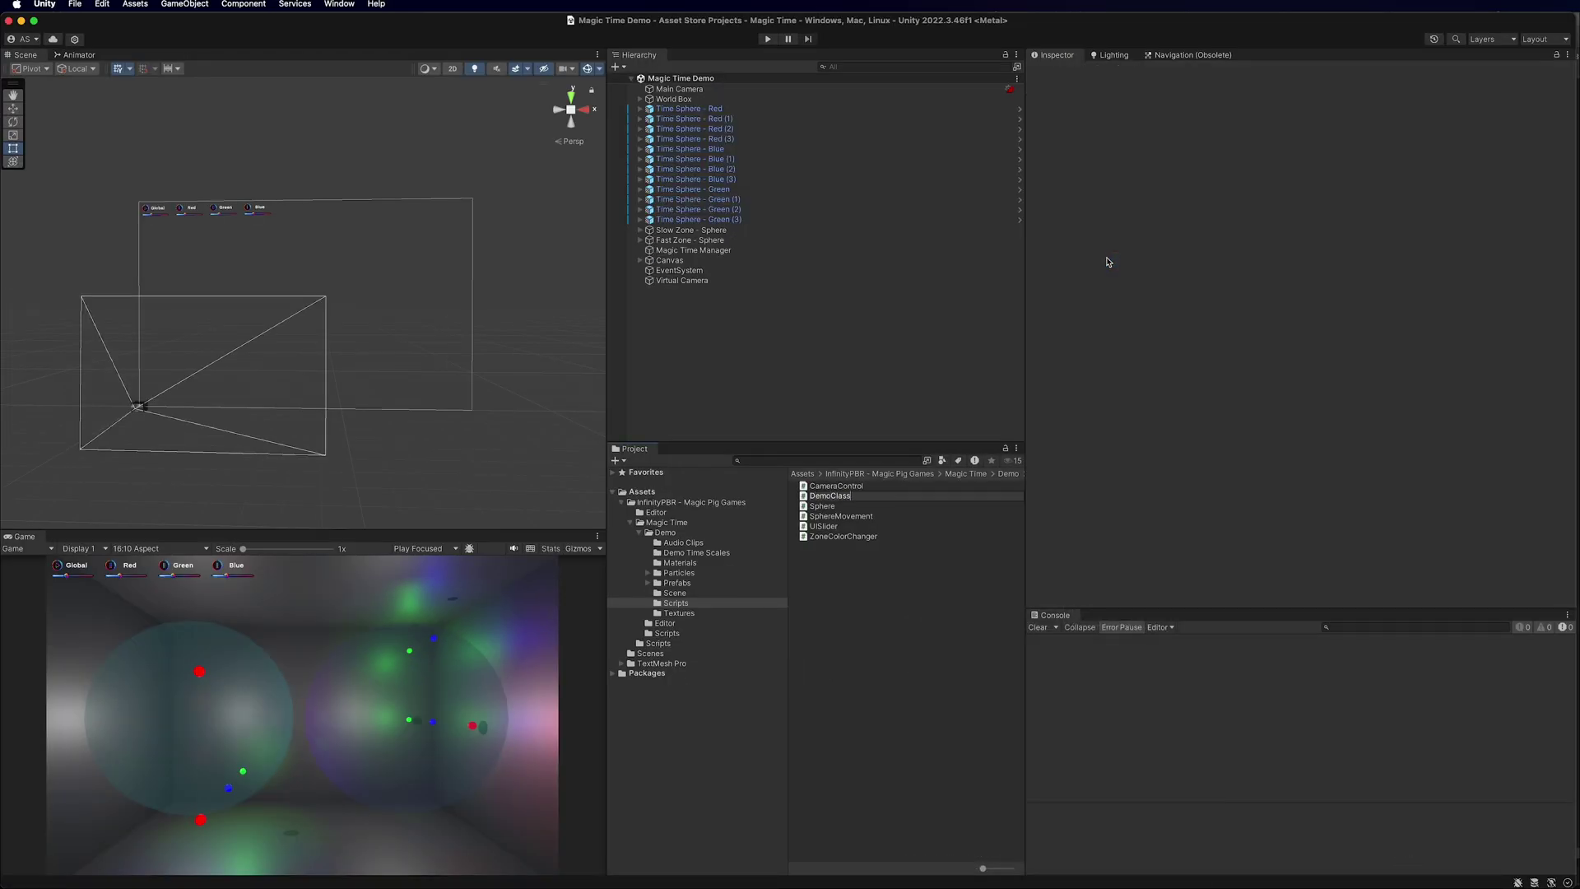
pyautogui.press('Return')
# Open DemoClass in Rider, change its base class to MagicTimeUser, and view MagicTimeUser's source.
pyautogui.doubleClick(840, 498)
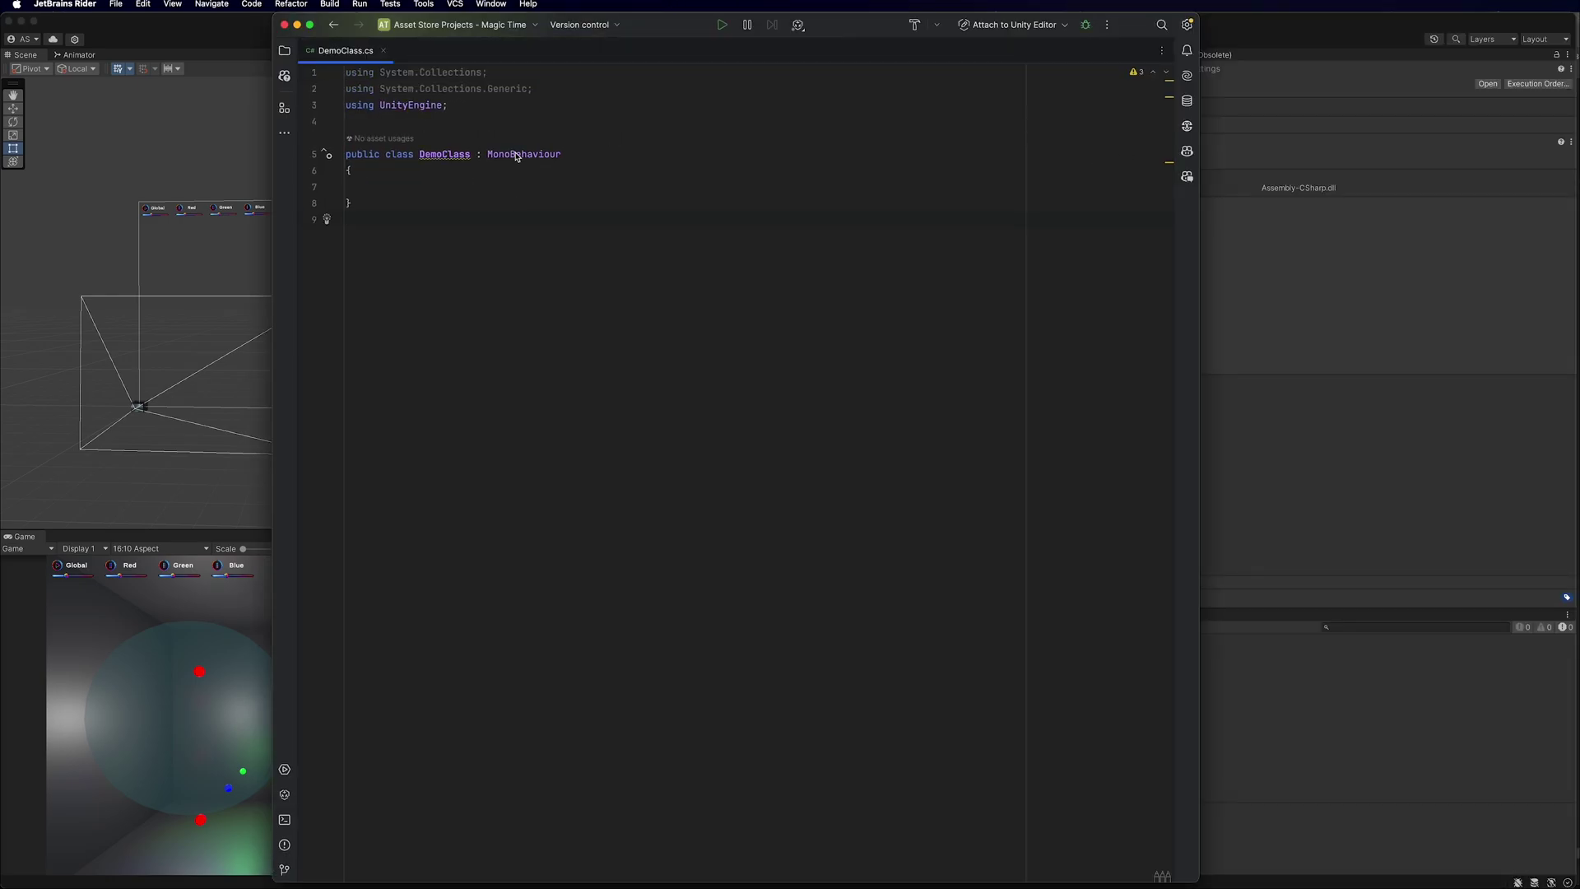
pyautogui.doubleClick(516, 156)
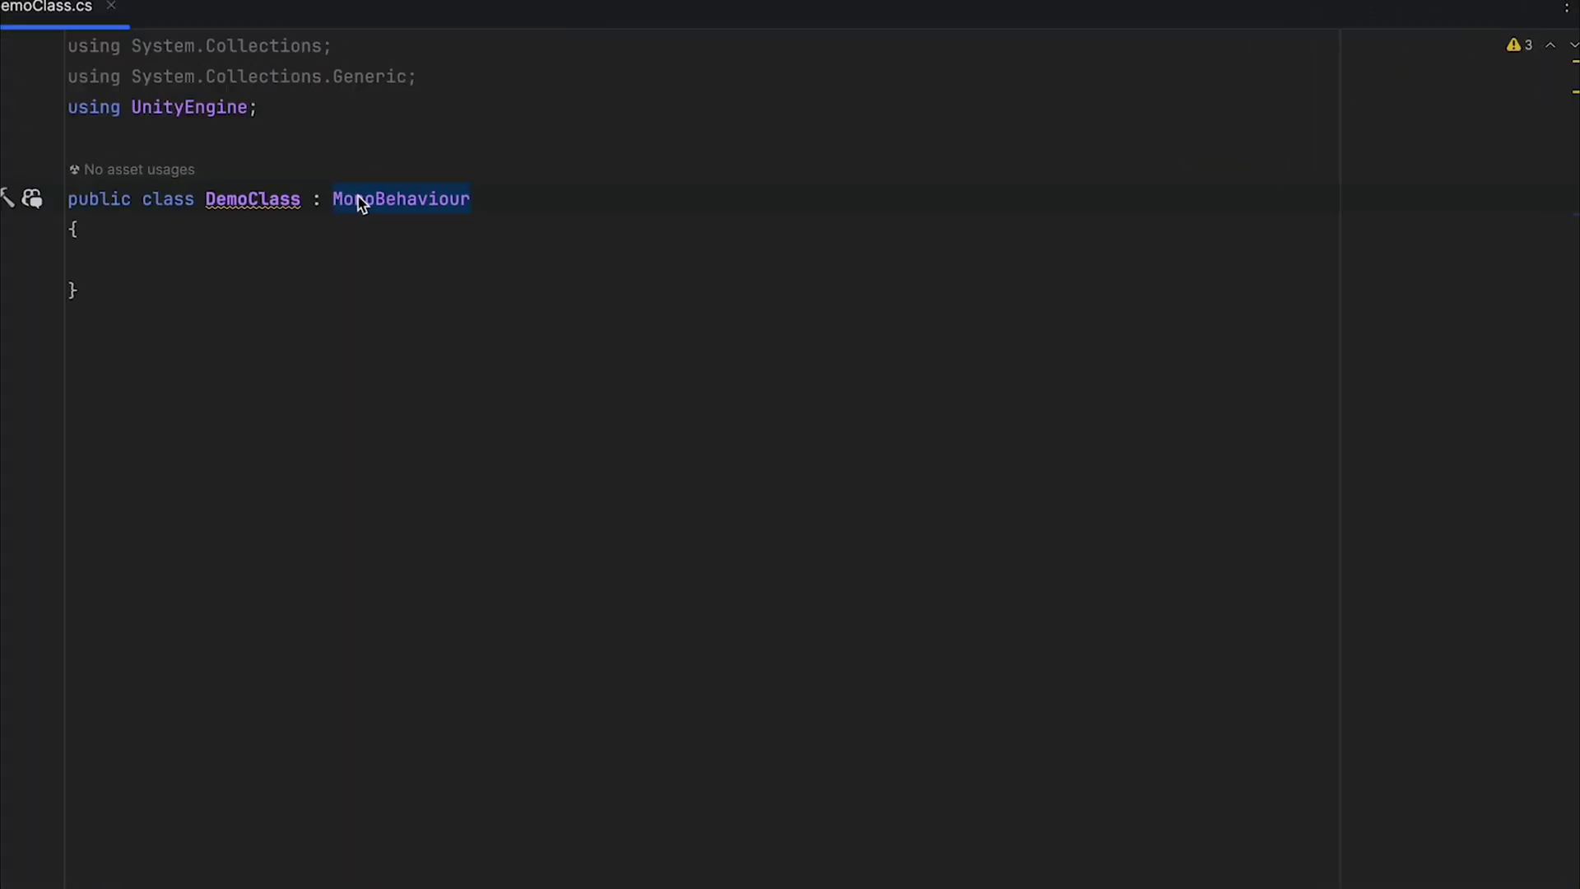
pyautogui.write('Ma')
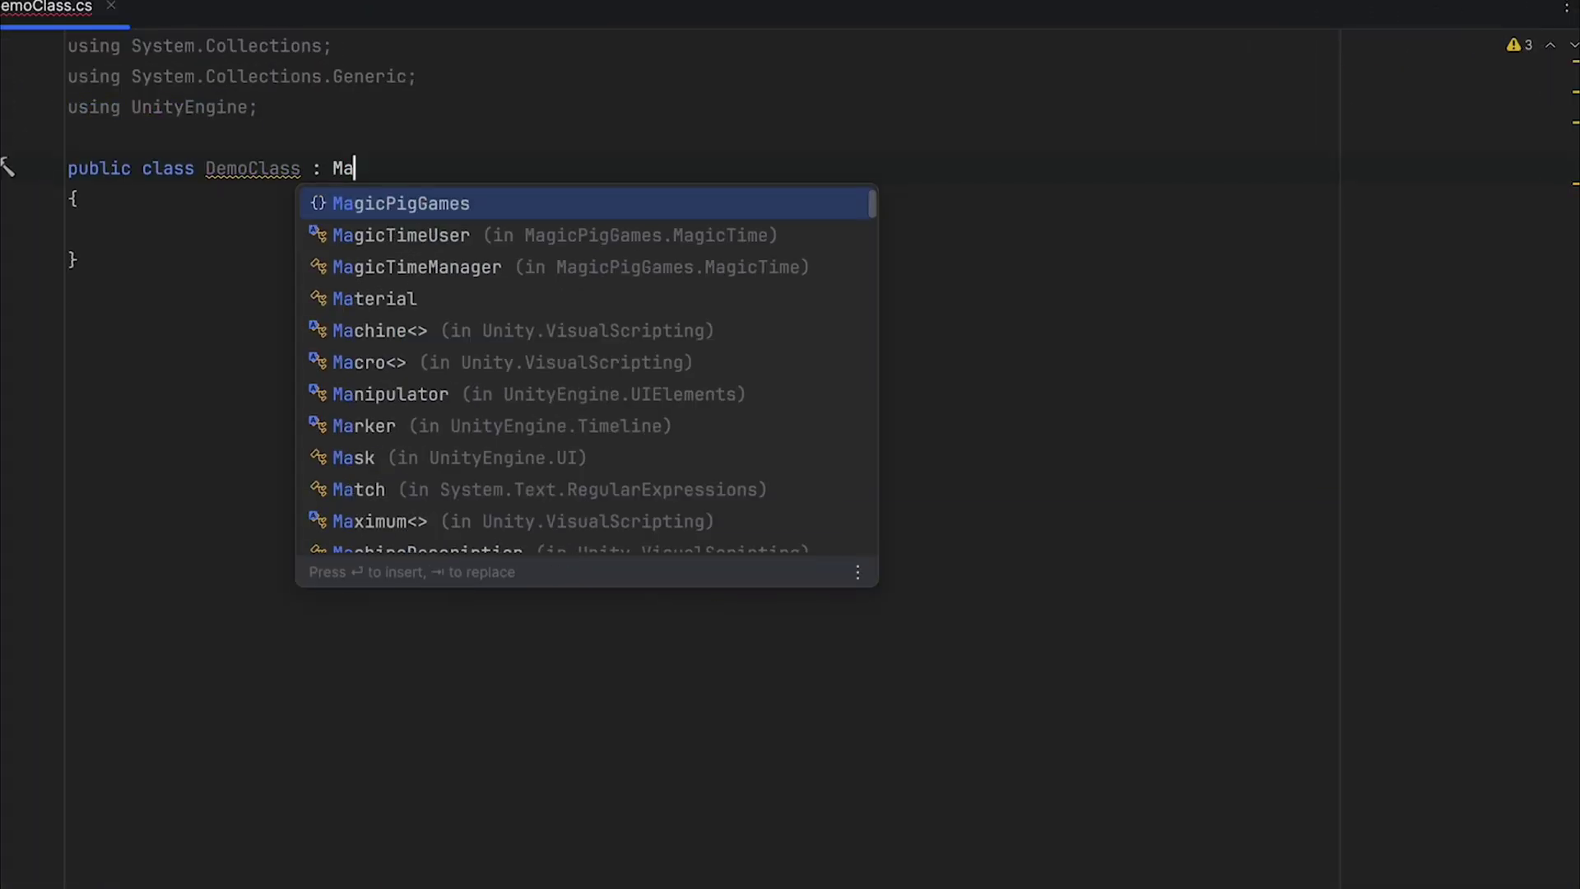
pyautogui.write('gicTimeU')
pyautogui.press('Return')
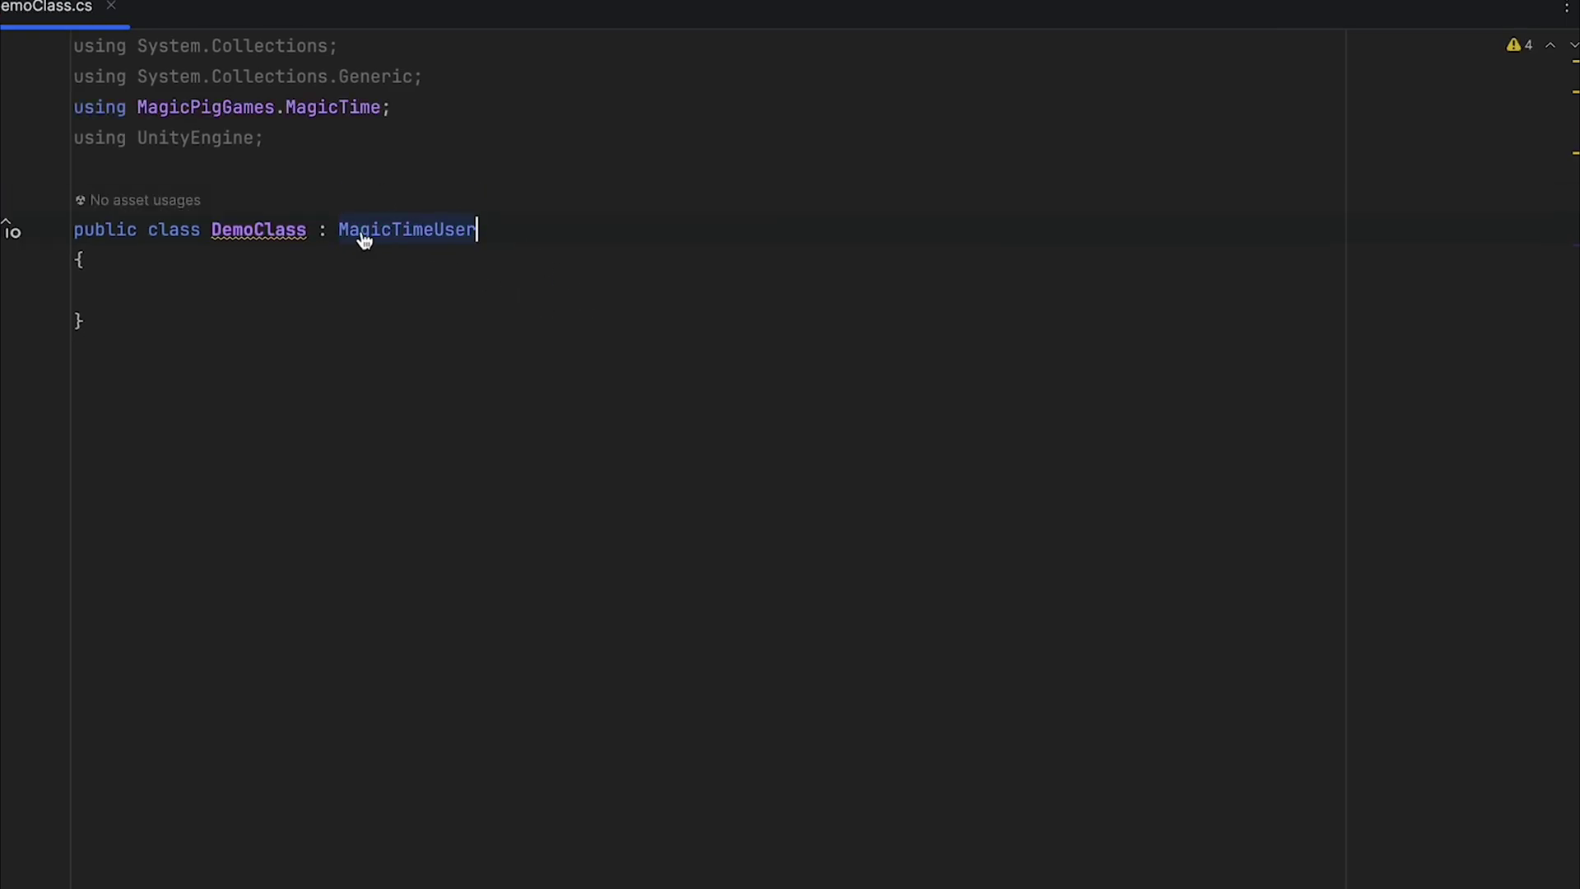
pyautogui.keyDown('super'); pyautogui.click(409, 234); pyautogui.keyUp('super')
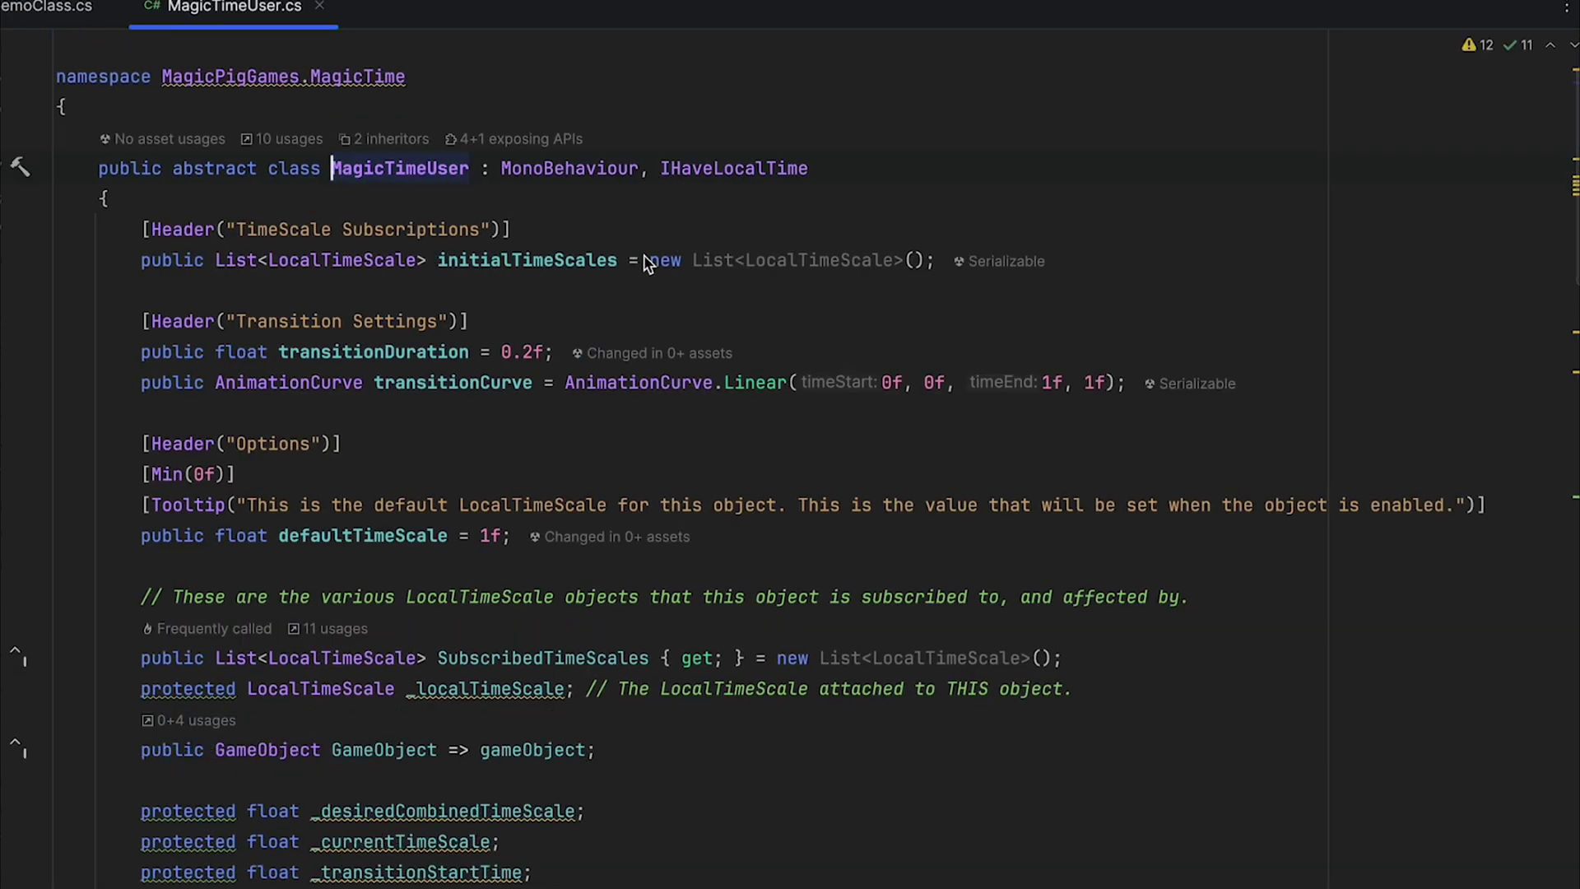
# Read MagicTimeUser.cs from IHaveLocalTime down to OnDestroy, then begin adding a component to My Object.
pyautogui.click(713, 171)
pyautogui.scroll(-7, 554, 275)
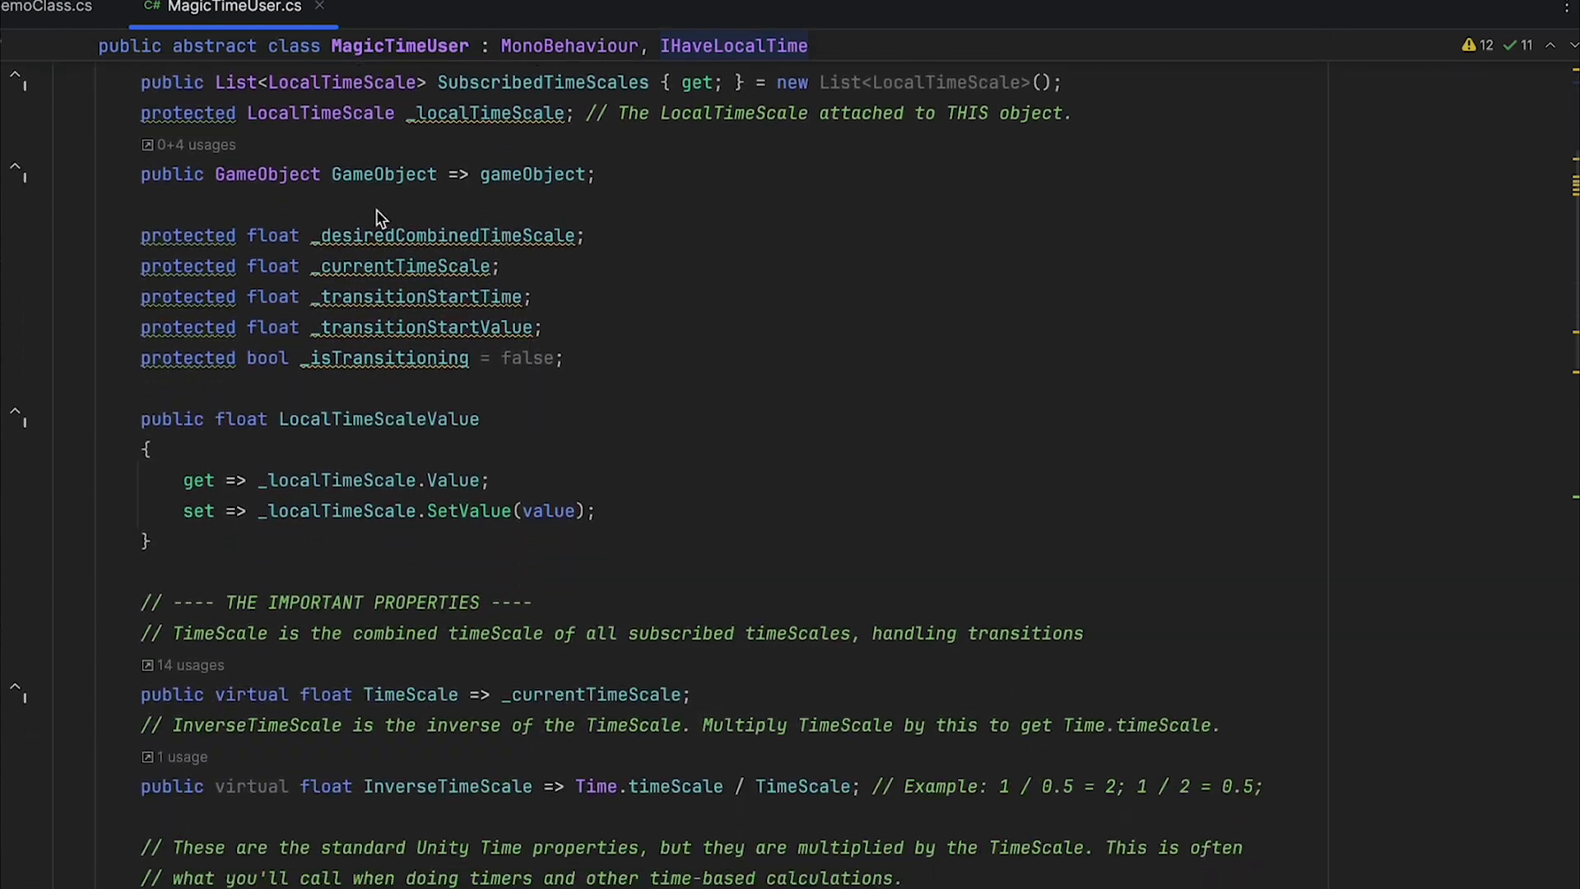
pyautogui.scroll(-15, 229, 757)
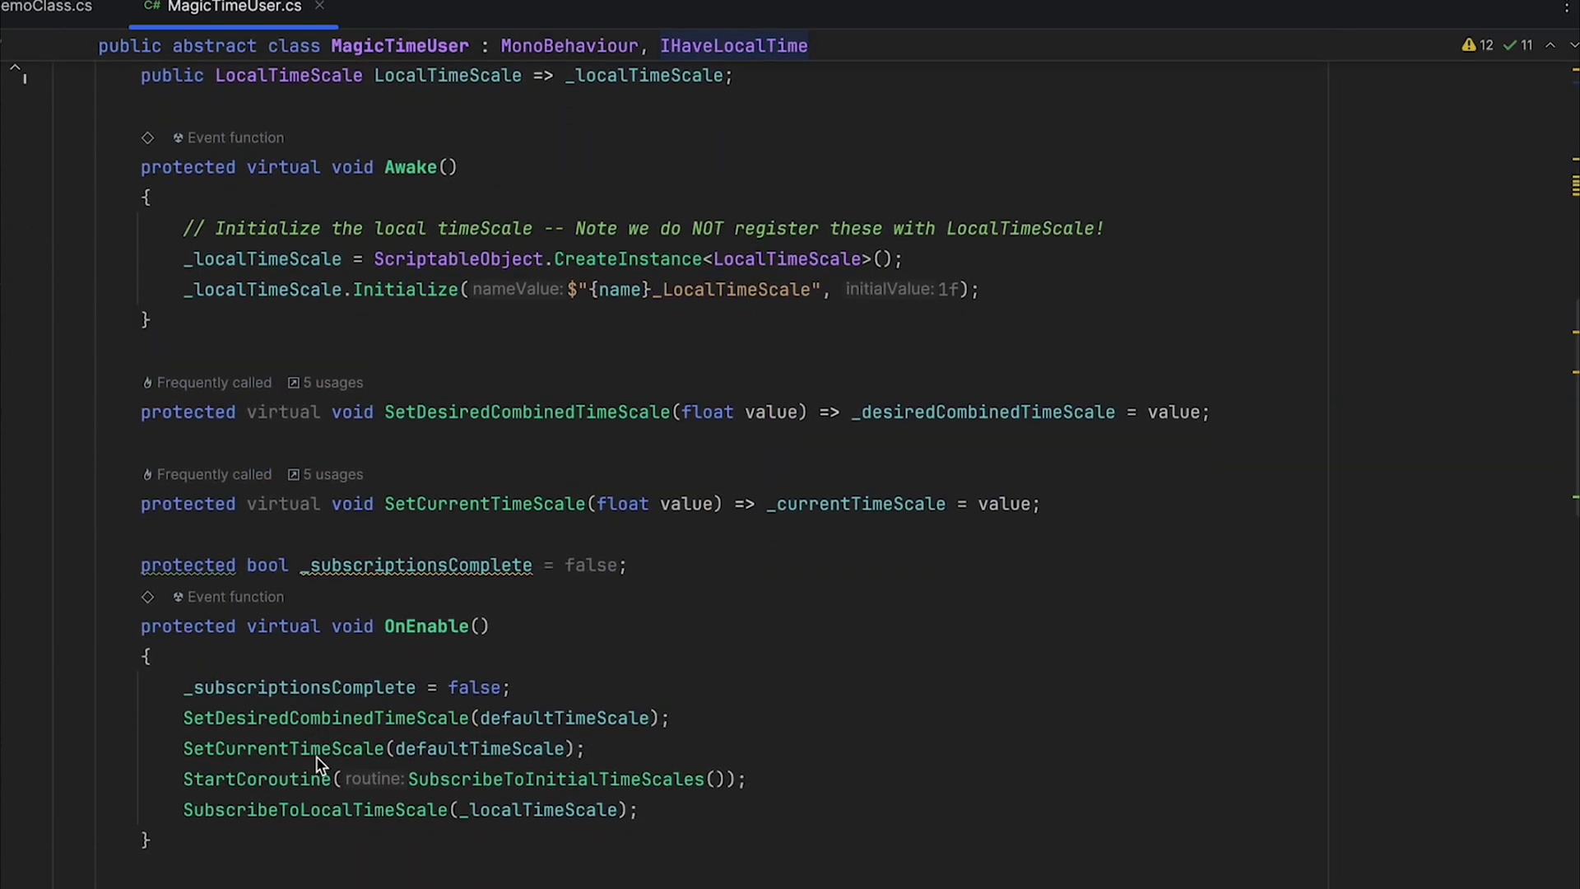
pyautogui.scroll(-15, 316, 755)
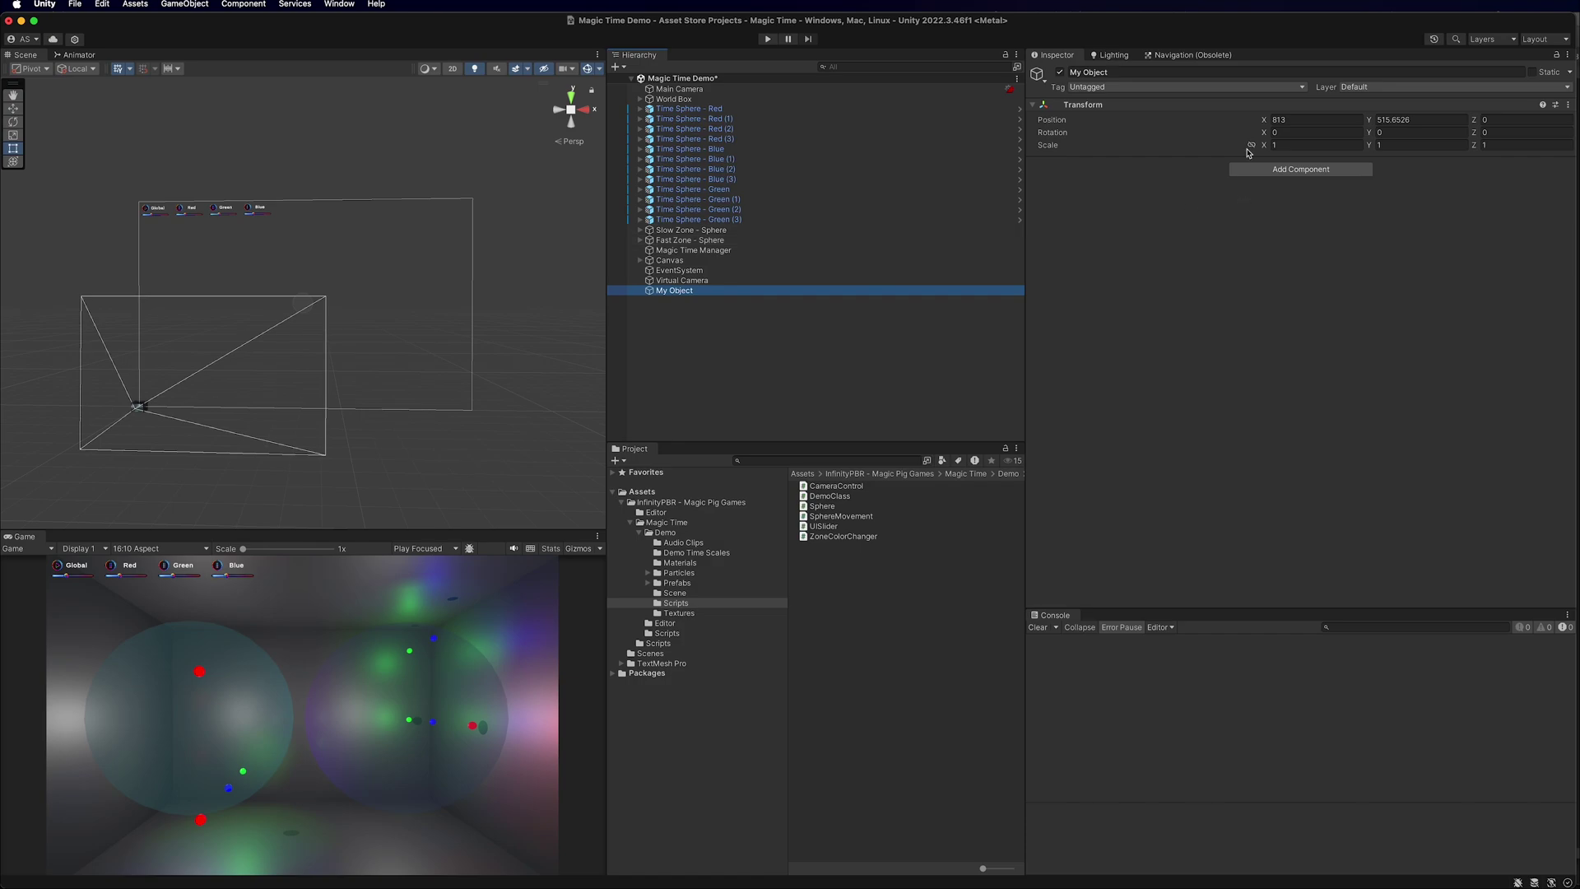
pyautogui.click(1257, 171)
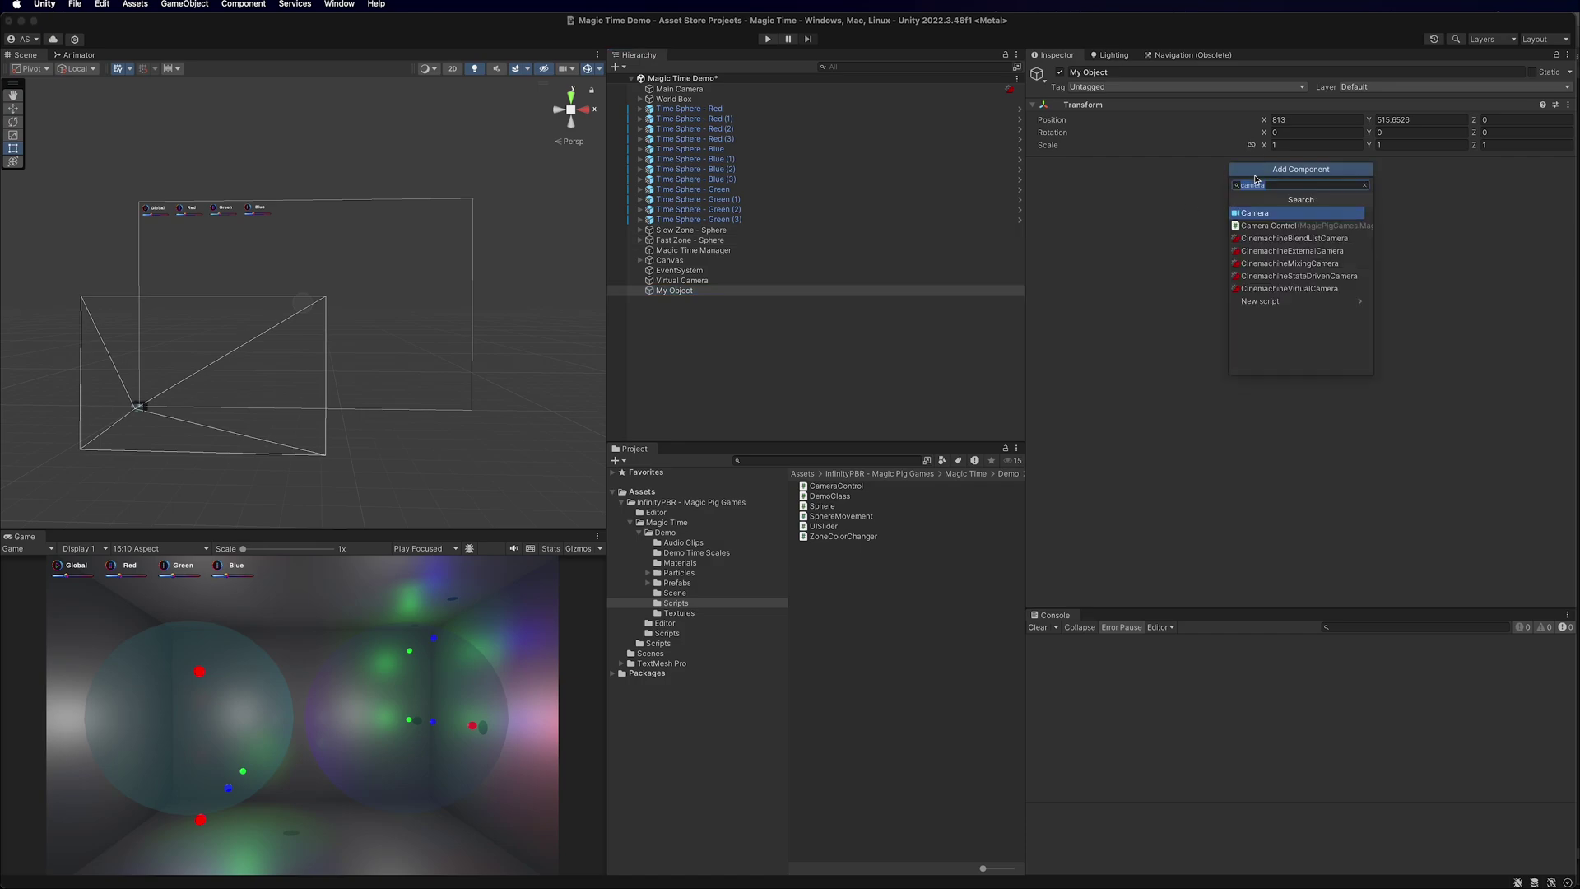
# Add the Demo Class component to My Object, then delete the DemoClass script asset.
pyautogui.write('demo')
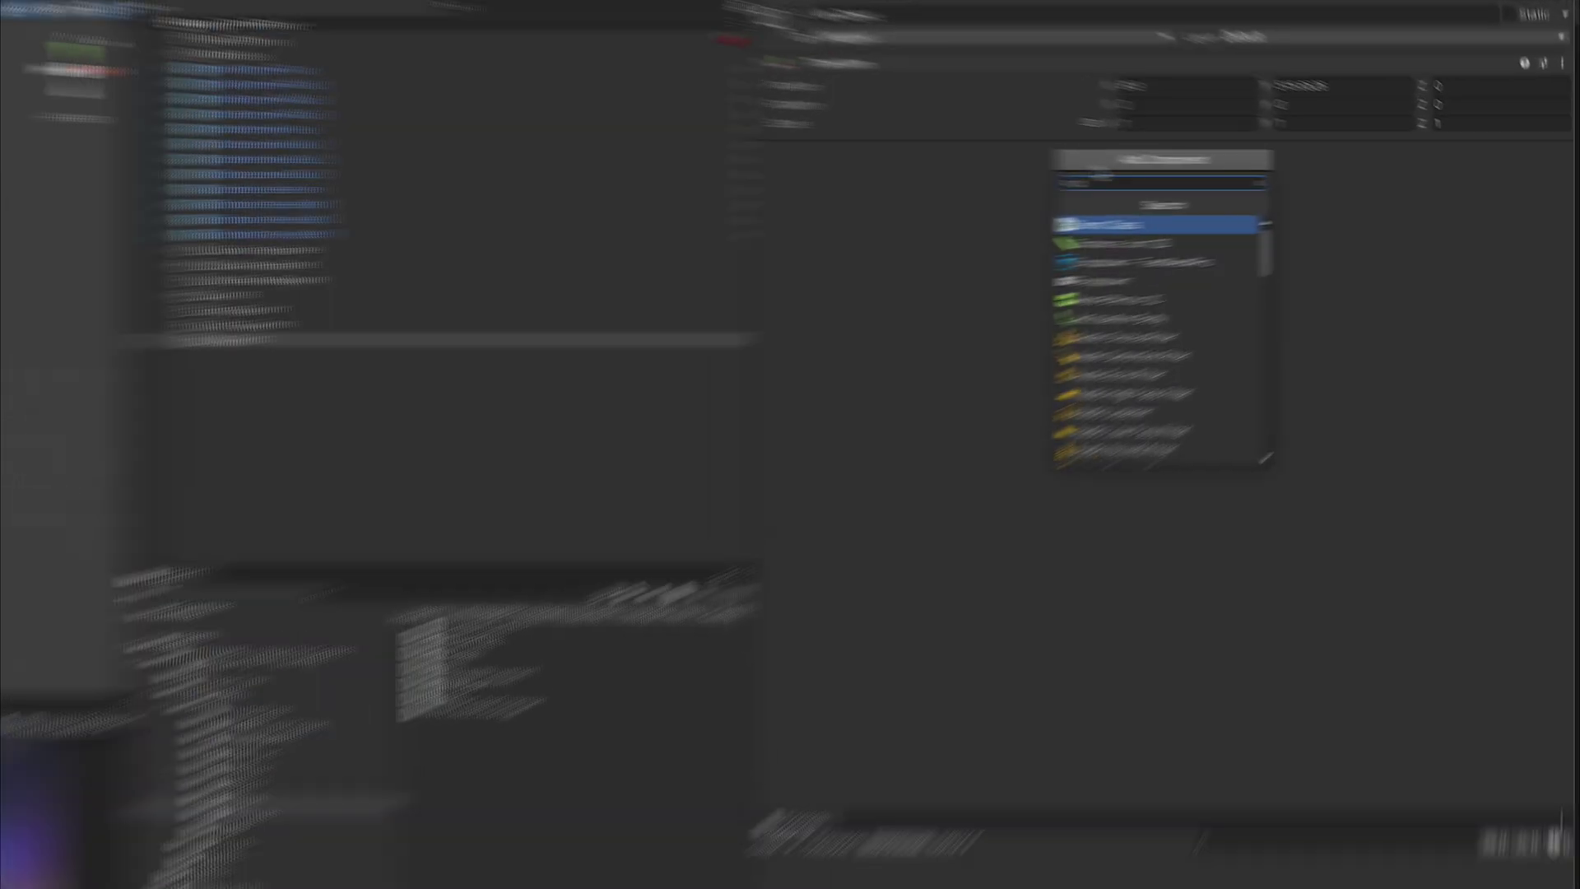
pyautogui.click(1273, 213)
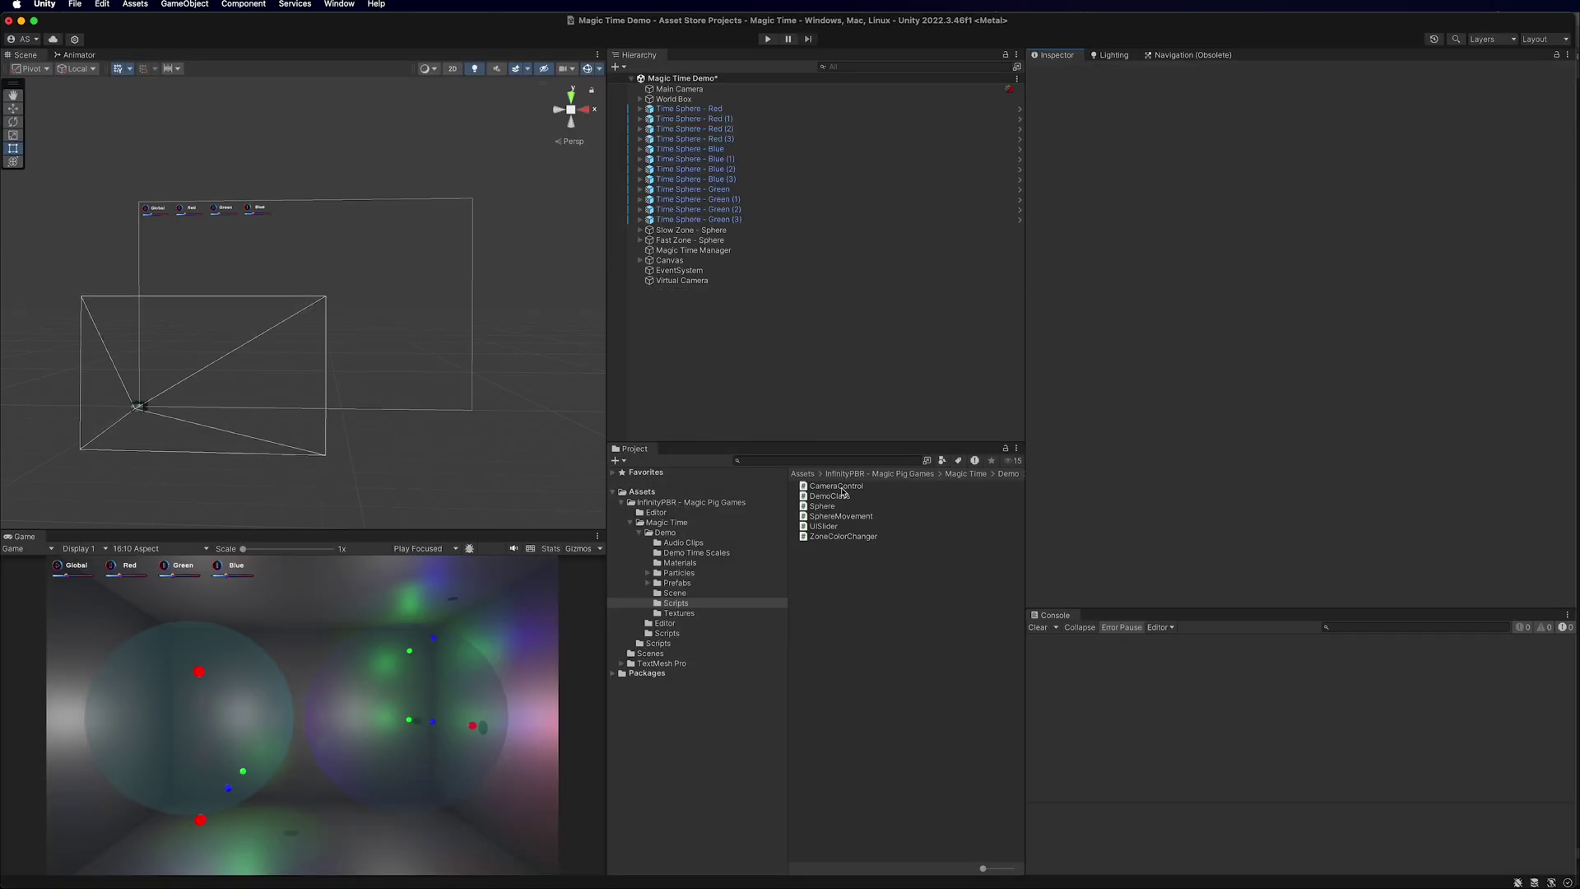
pyautogui.click(828, 496)
pyautogui.rightClick(828, 496)
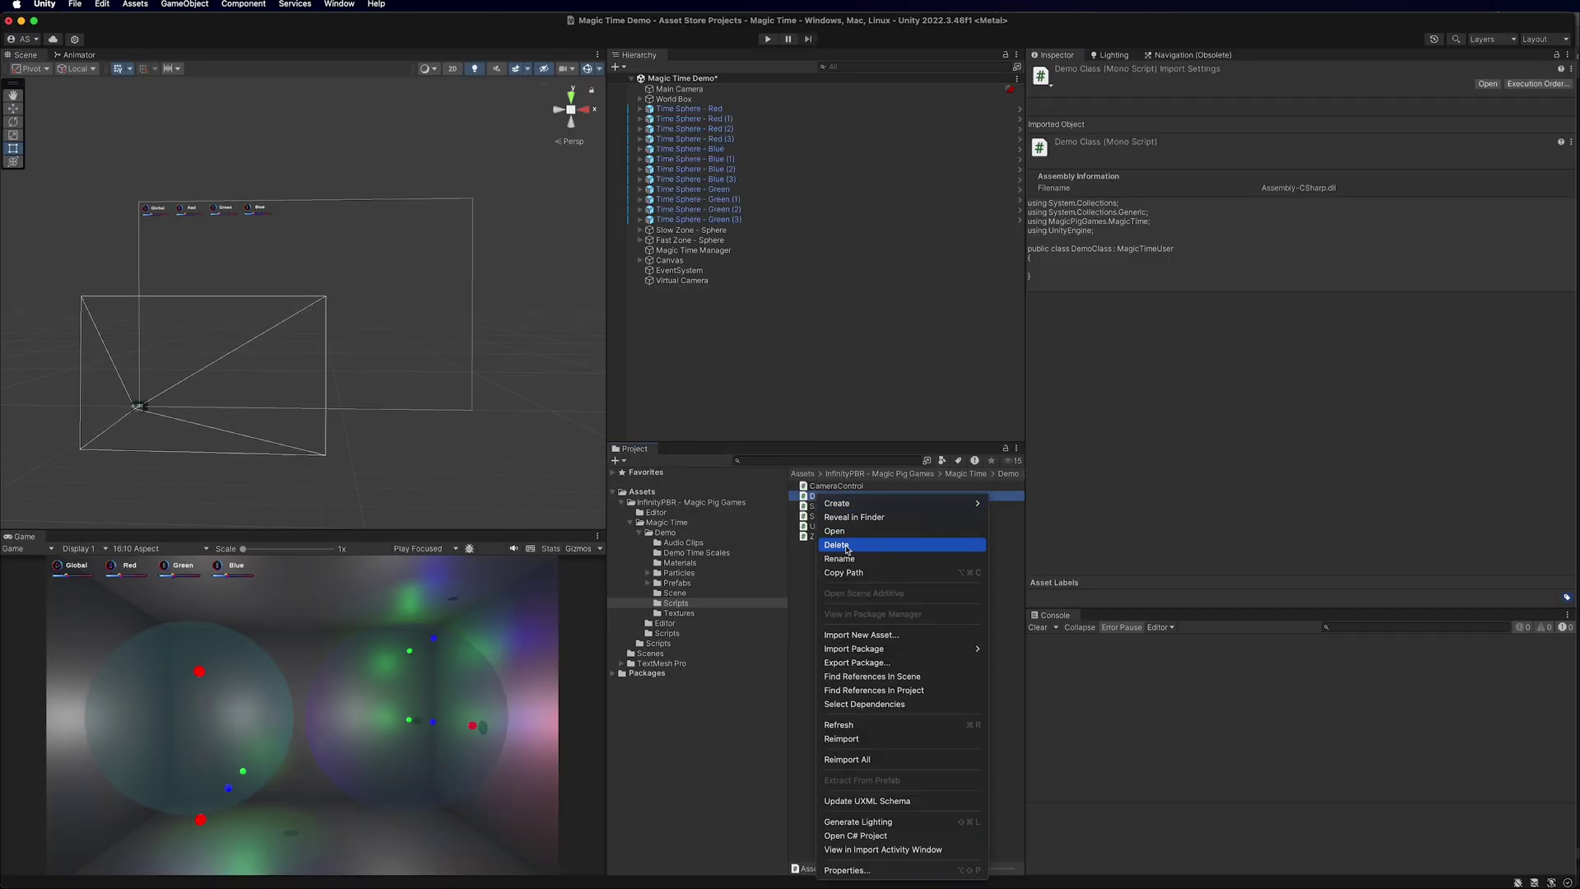
pyautogui.click(850, 550)
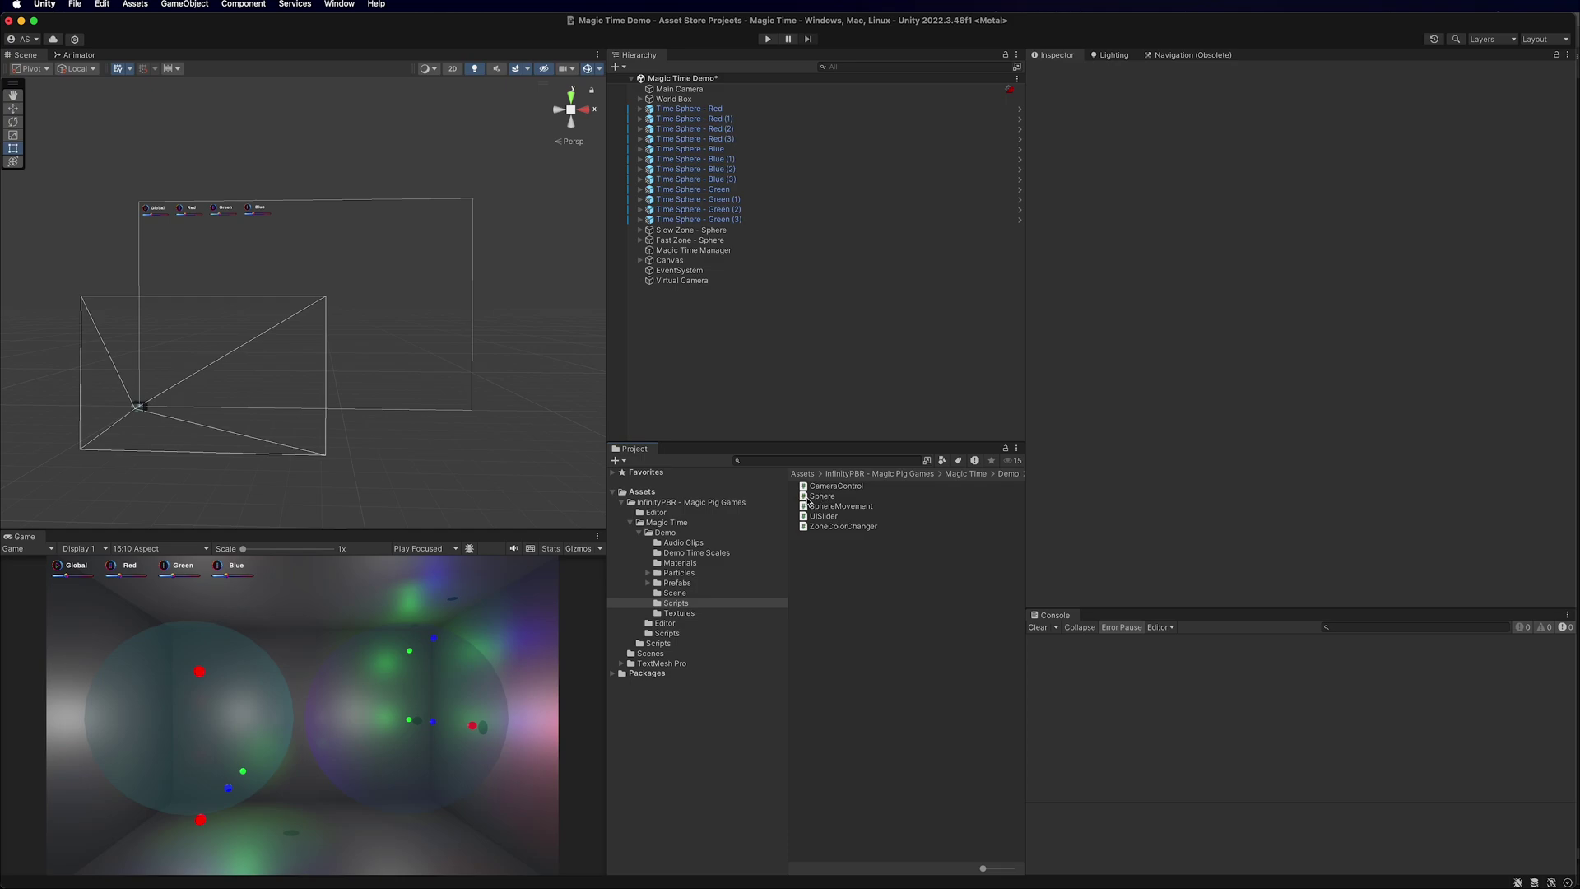
# Open Sphere.cs in Rider and highlight its MagicTimeUser base class.
pyautogui.doubleClick(808, 497)
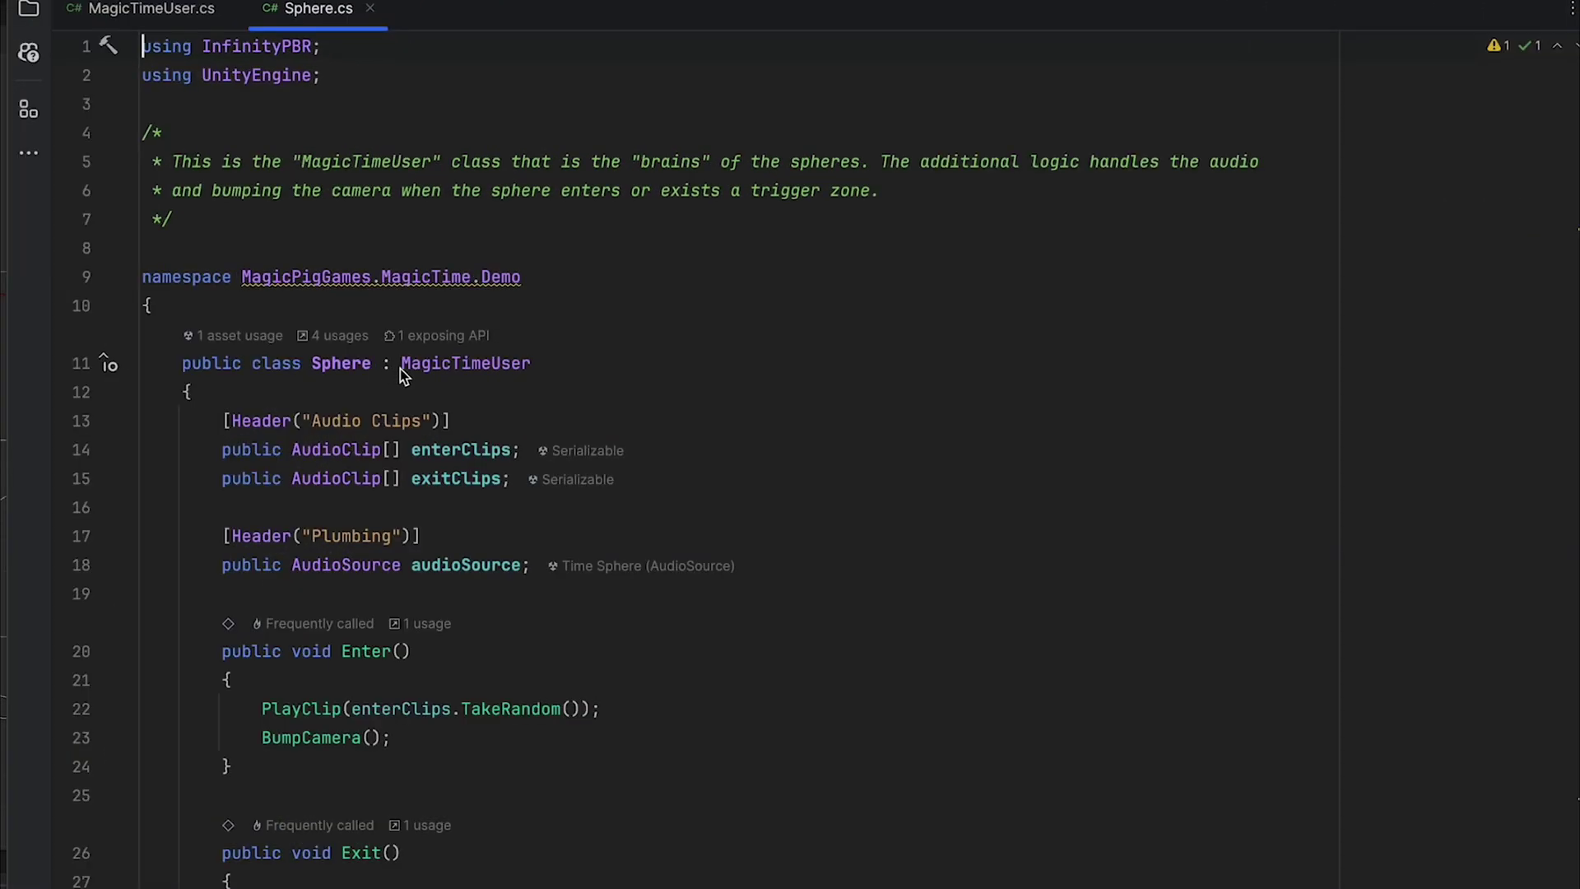
pyautogui.doubleClick(403, 375)
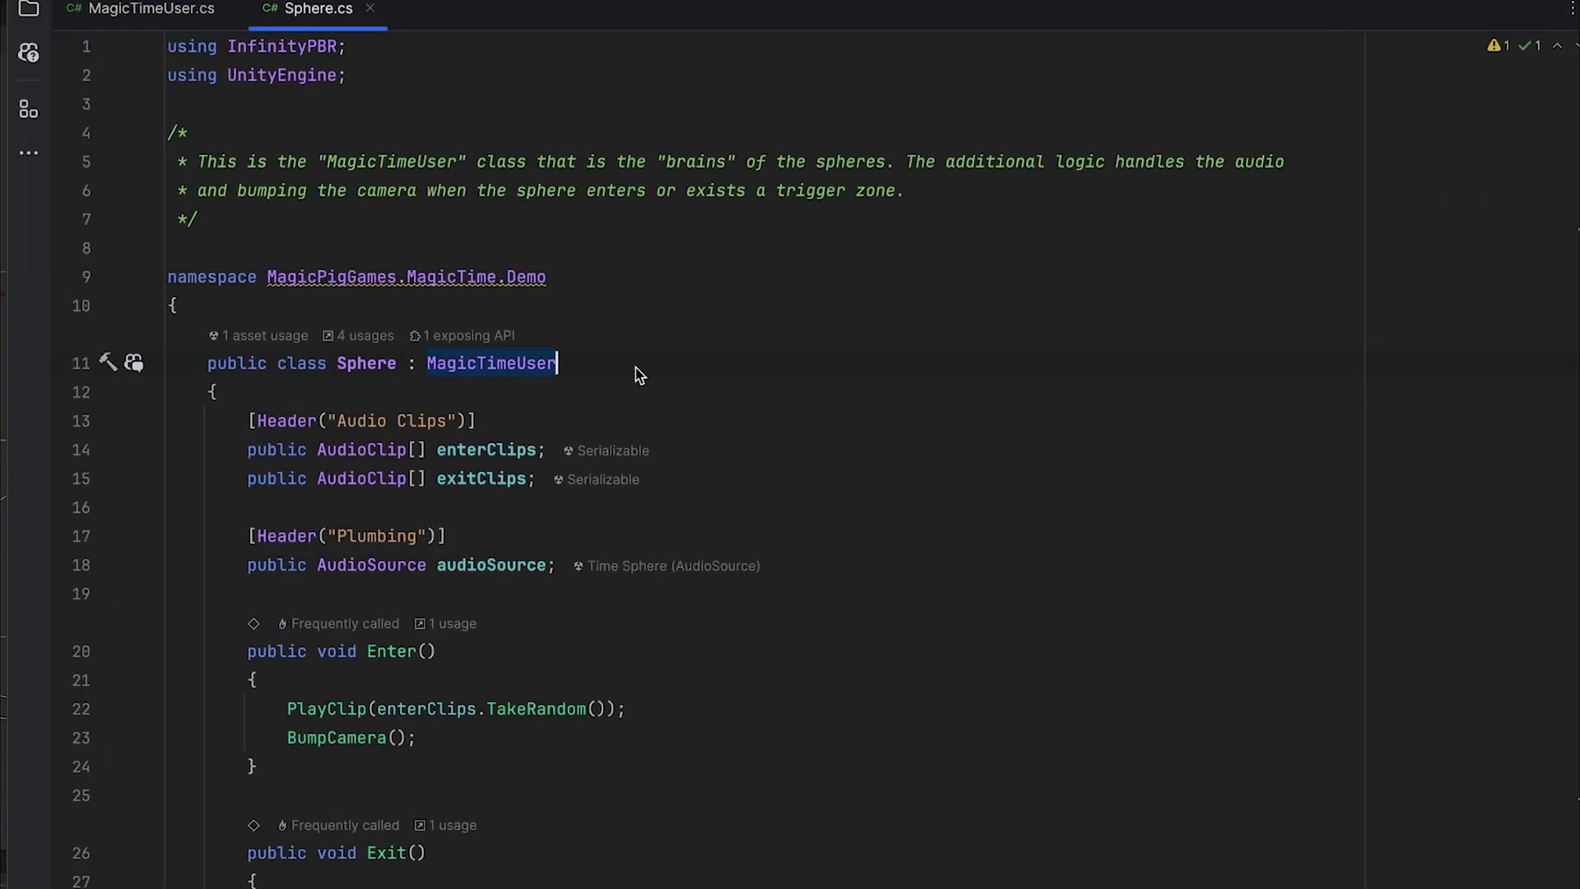
pyautogui.scroll(-4, 403, 374)
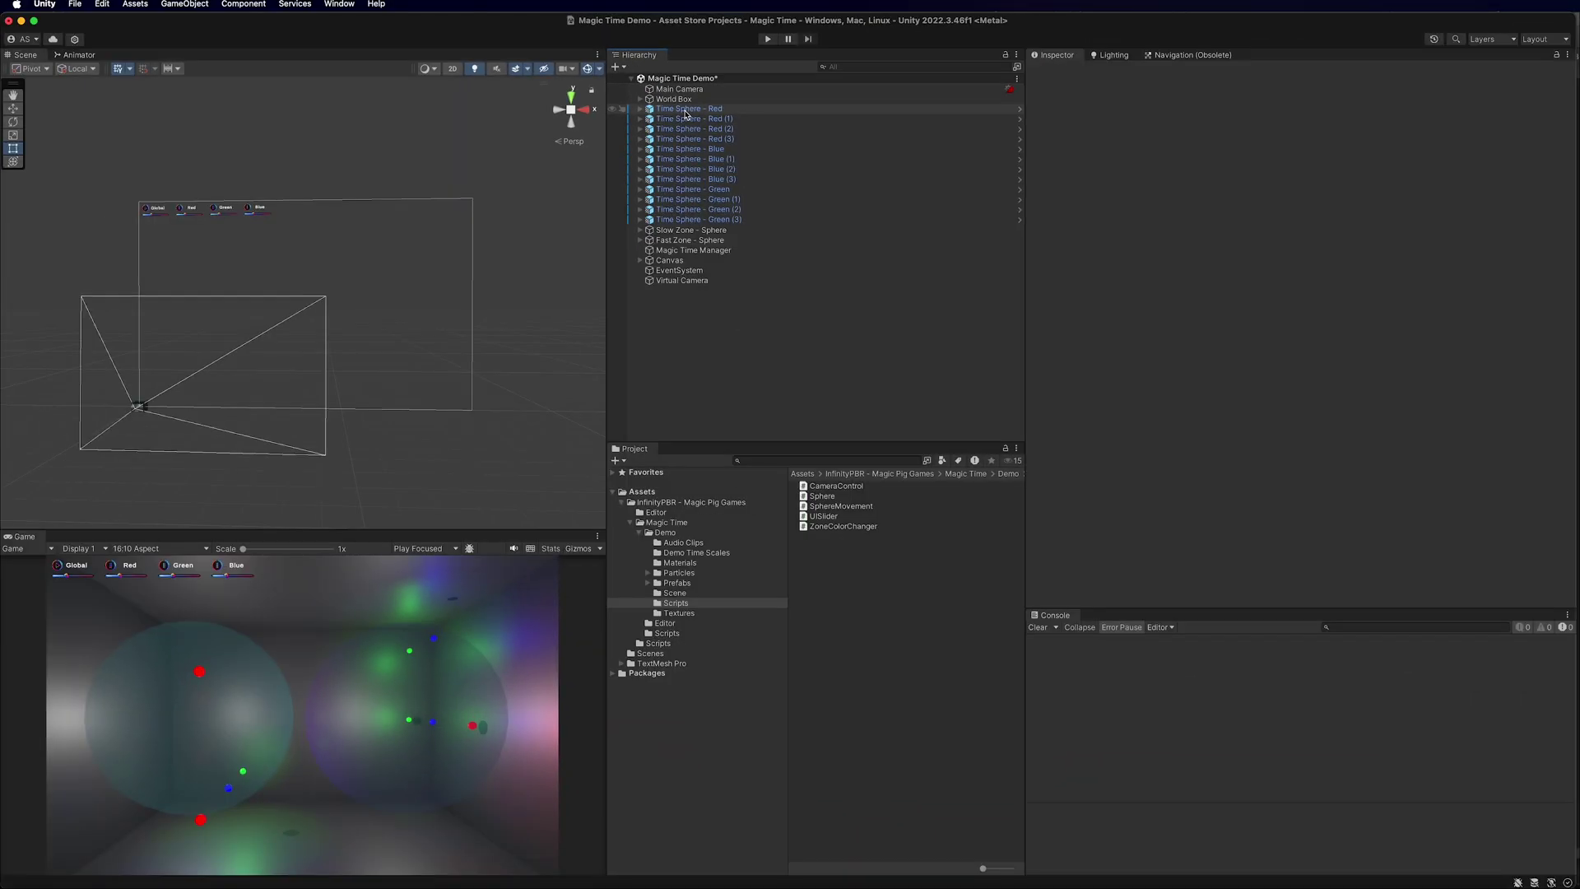
# Select Time Sphere - Red, review its Sphere (Script) component, and open the script in Rider.
pyautogui.click(706, 111)
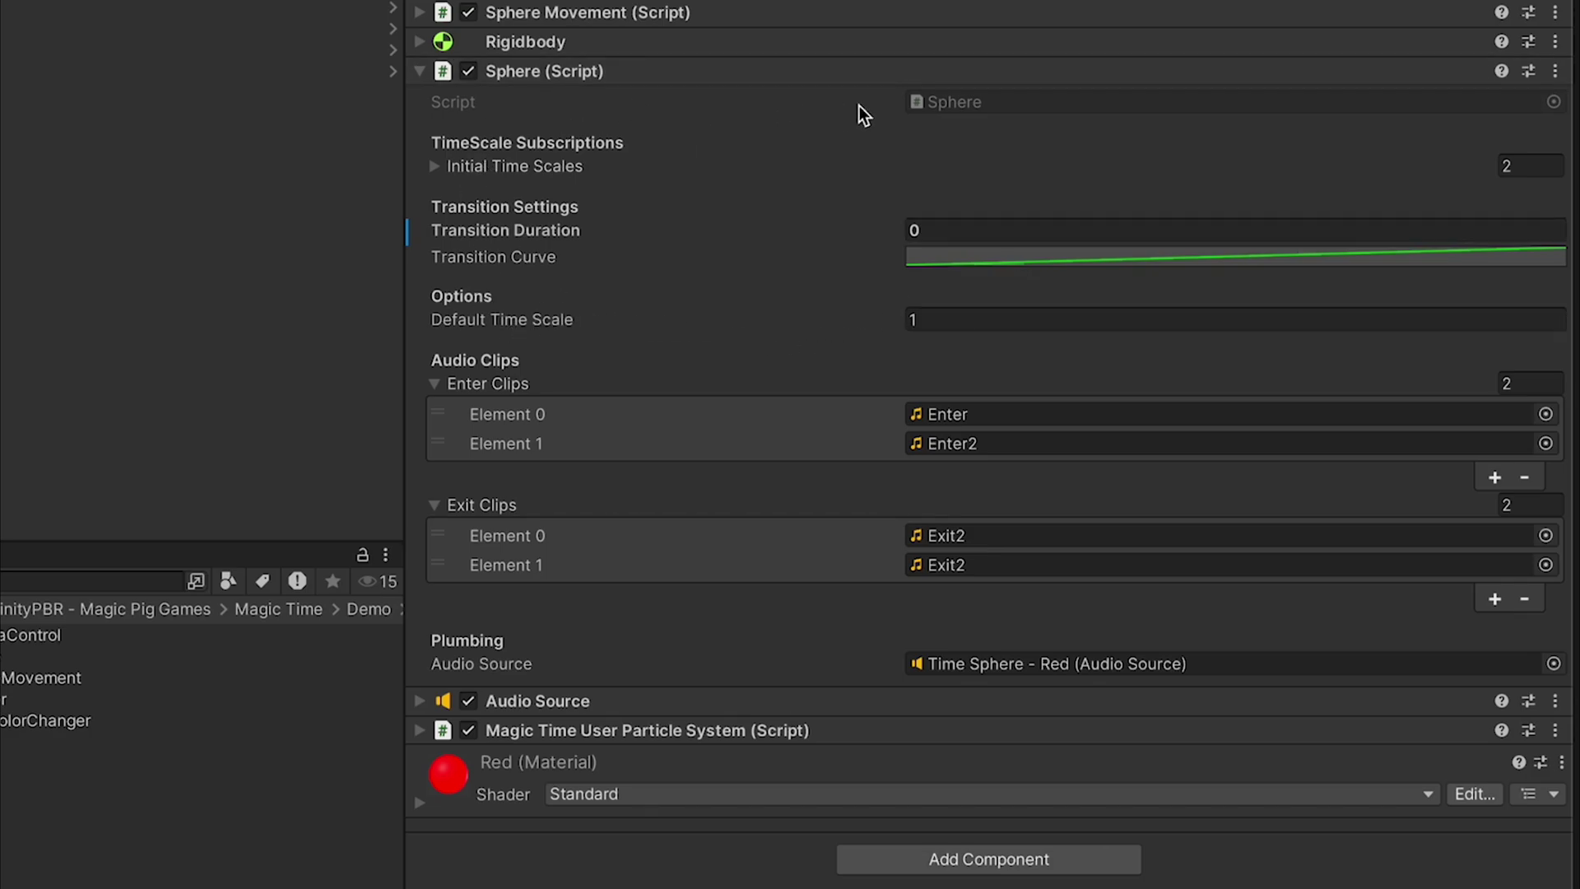
pyautogui.doubleClick(947, 102)
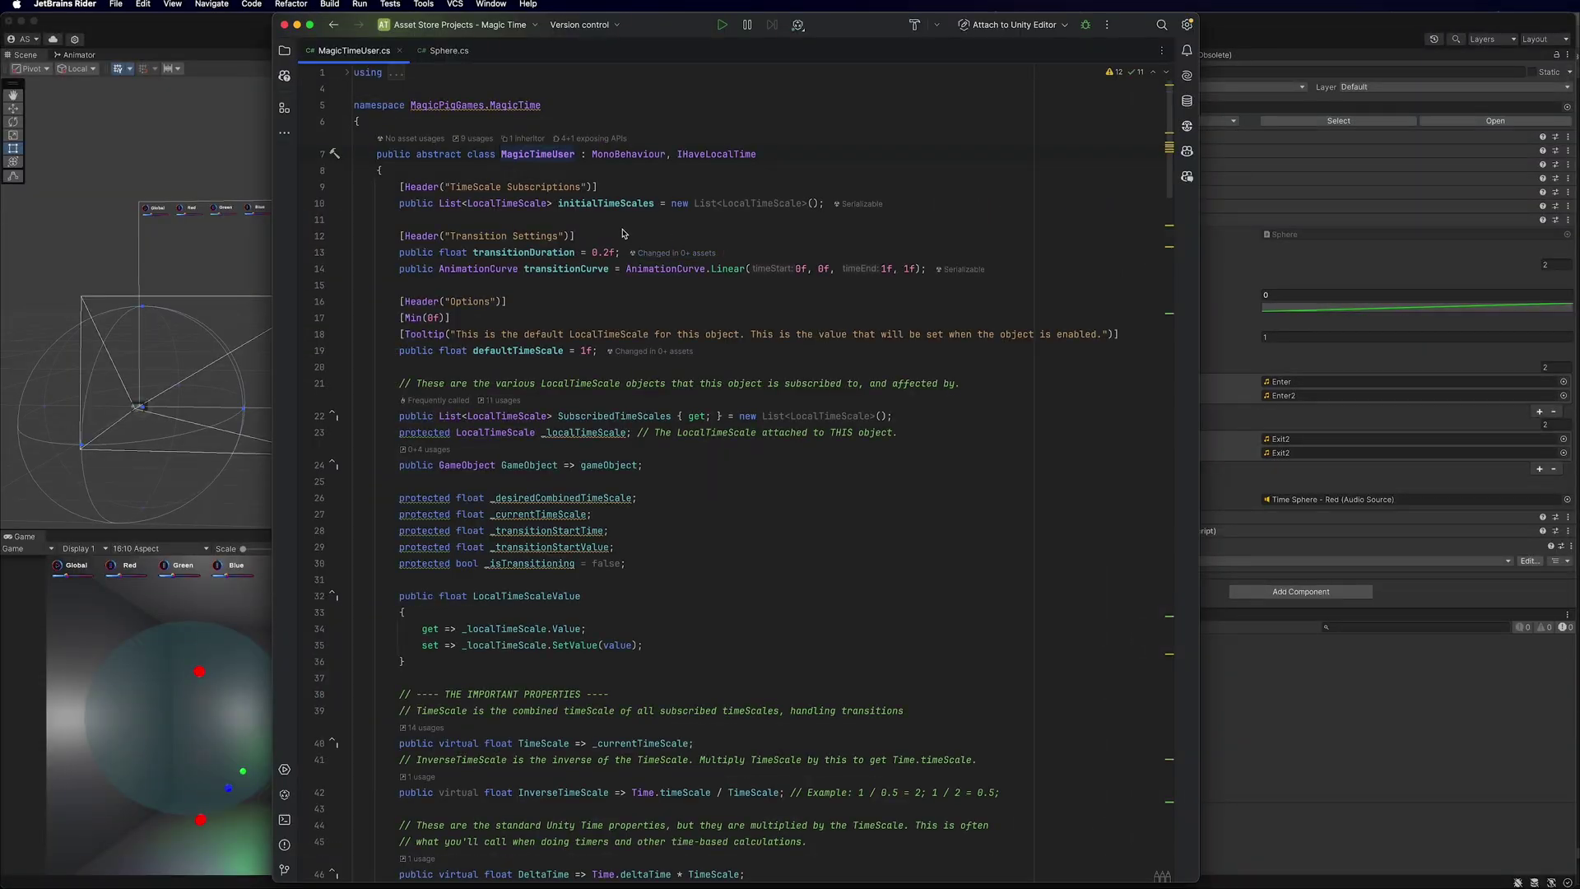
# Highlight the initialTimeScales list on line 10 and the local time scale field on line 23.
pyautogui.moveTo(498, 211)
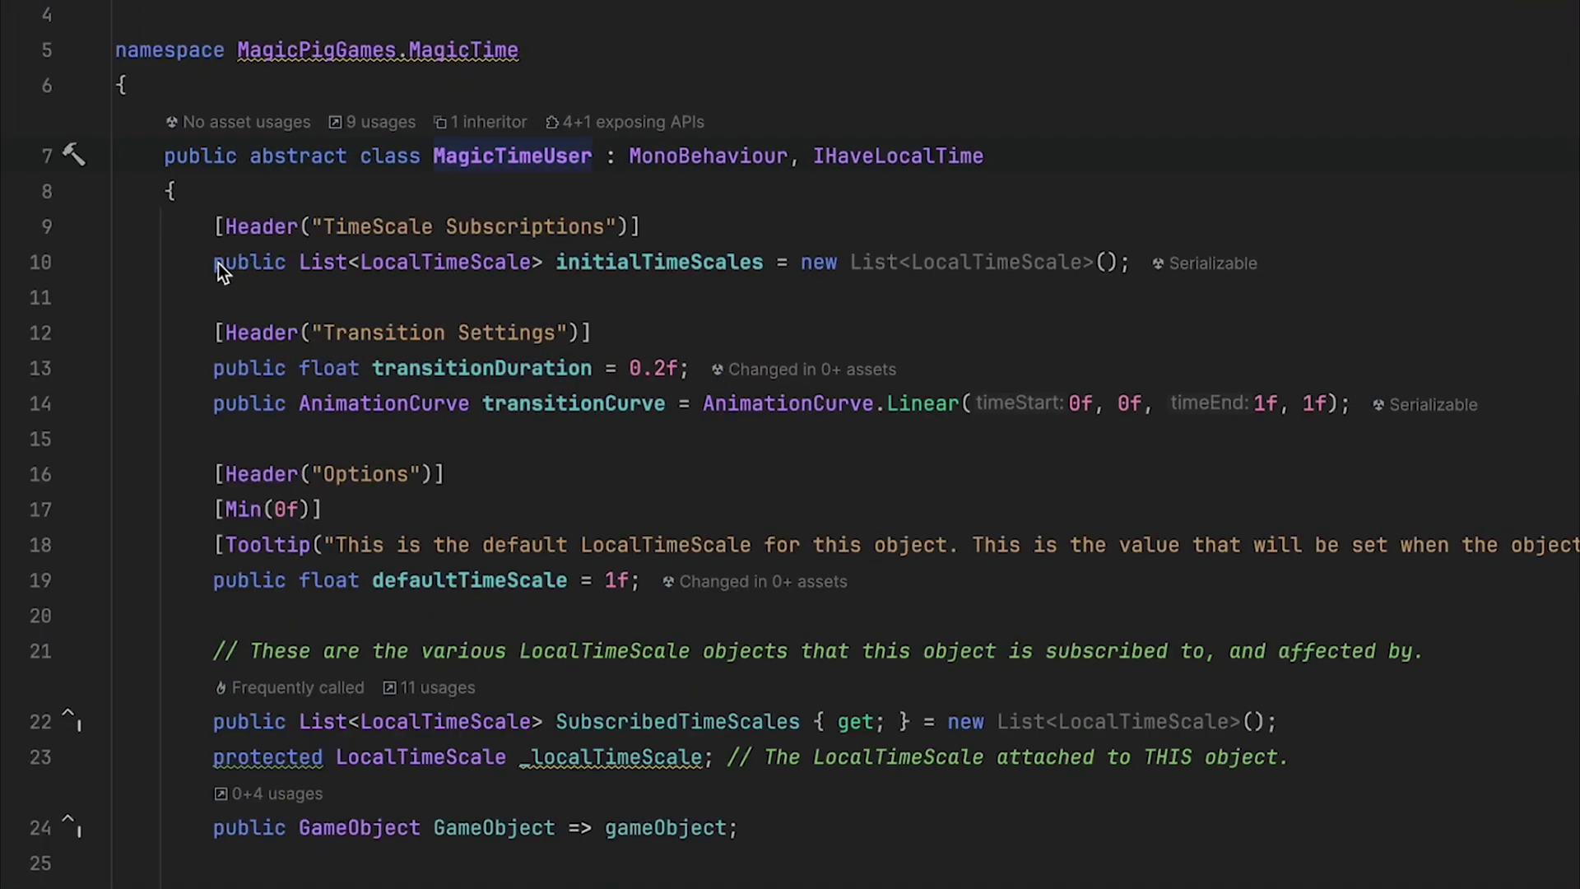
pyautogui.moveTo(399, 203); pyautogui.dragTo(810, 203)
pyautogui.click(1450, 270)
pyautogui.scroll(-3, 1418, 284)
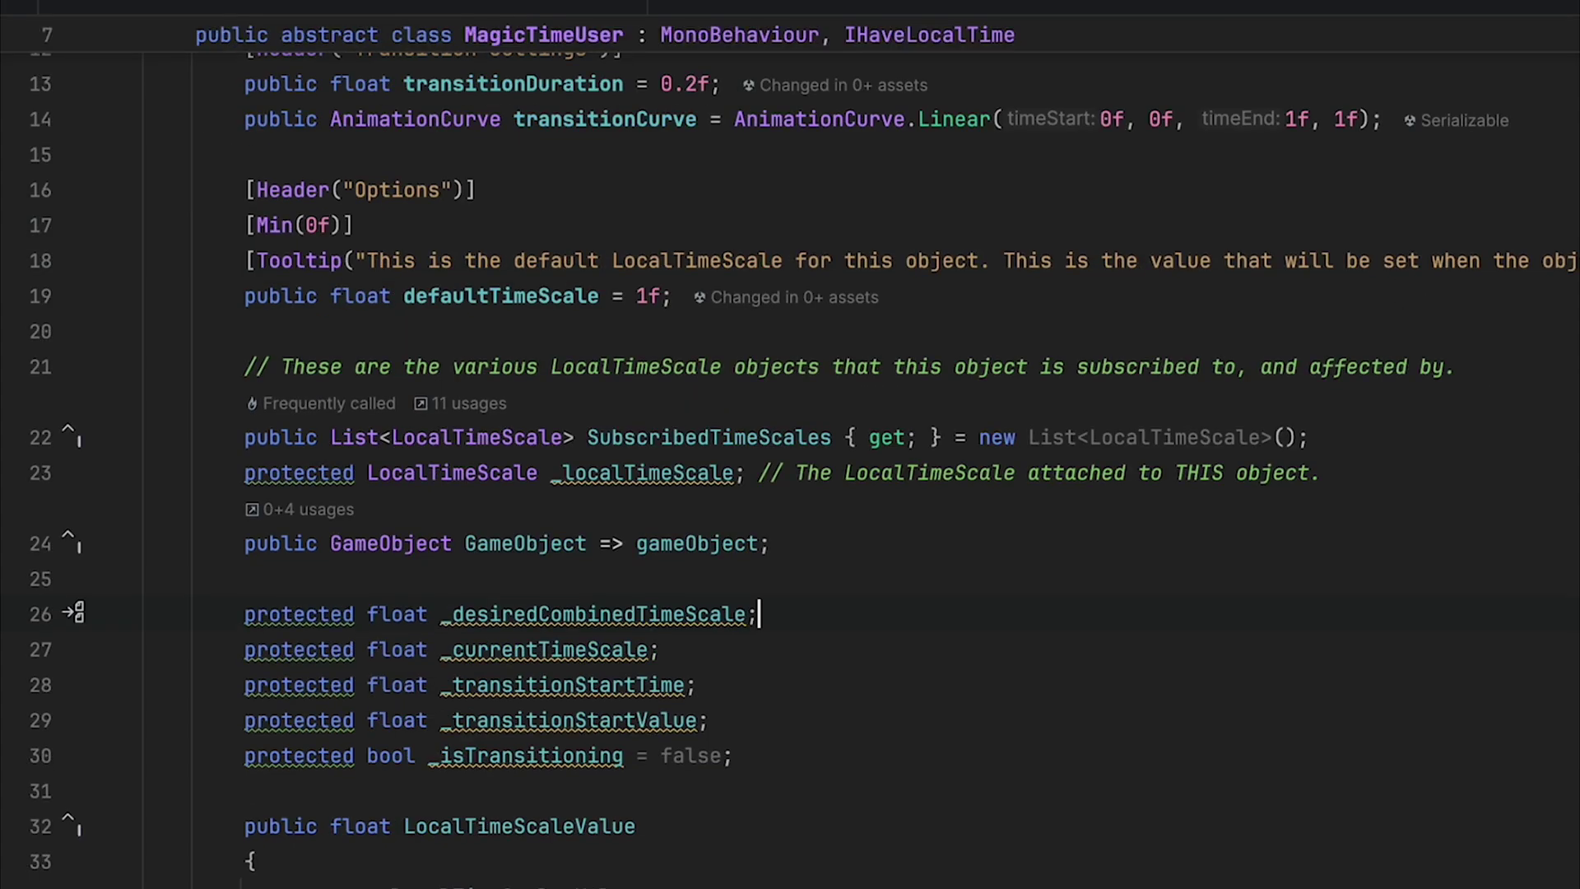
pyautogui.moveTo(243, 451); pyautogui.dragTo(1410, 447)
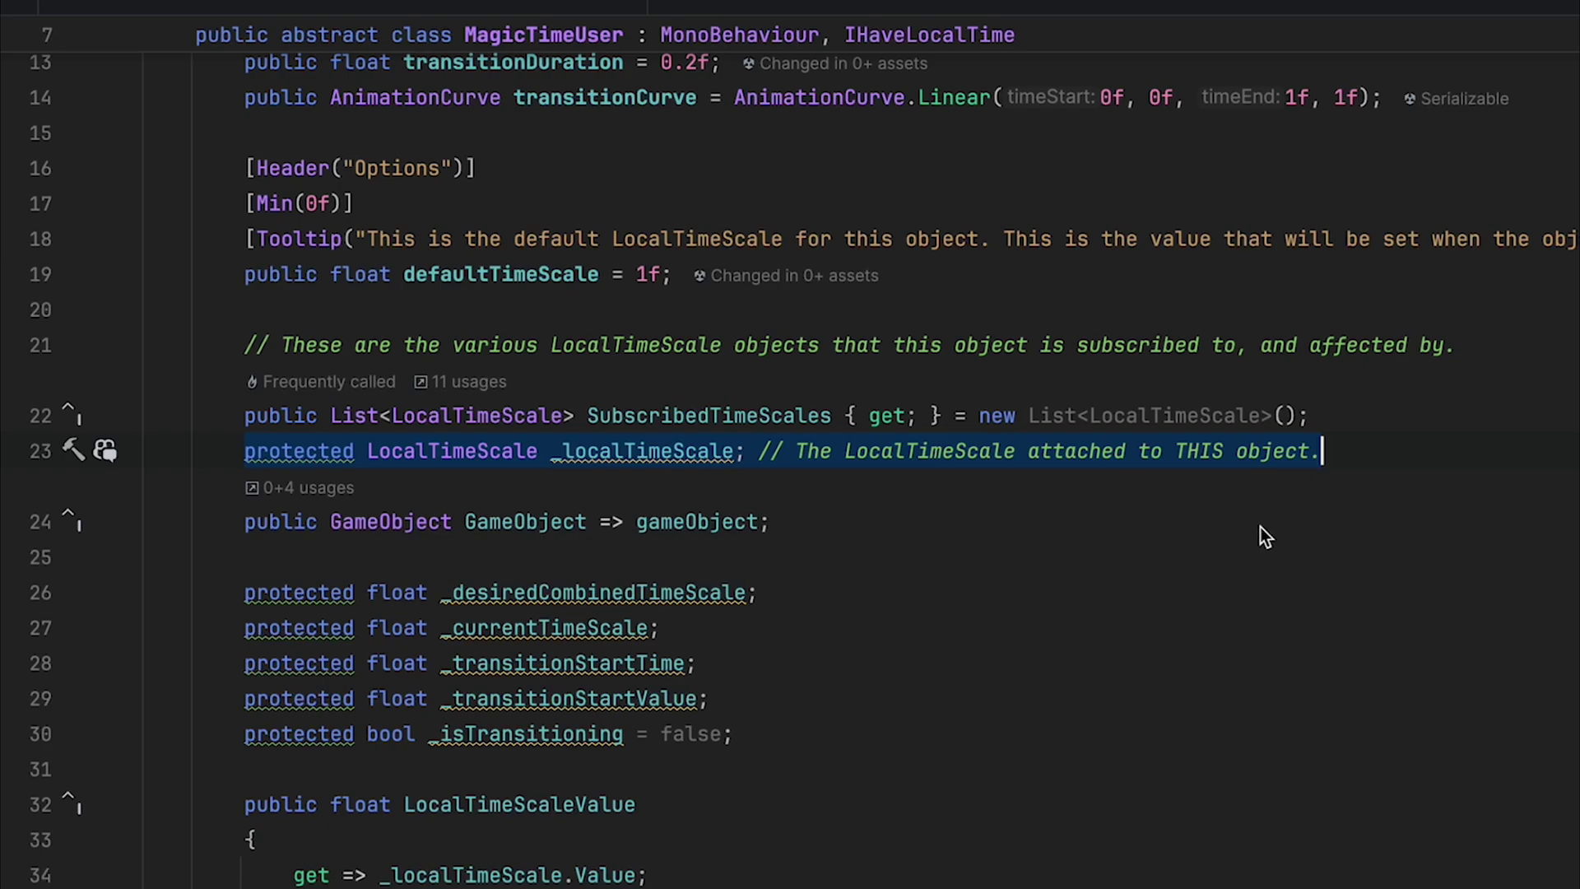
pyautogui.scroll(6, 988, 364)
pyautogui.moveTo(234, 318); pyautogui.dragTo(1432, 314)
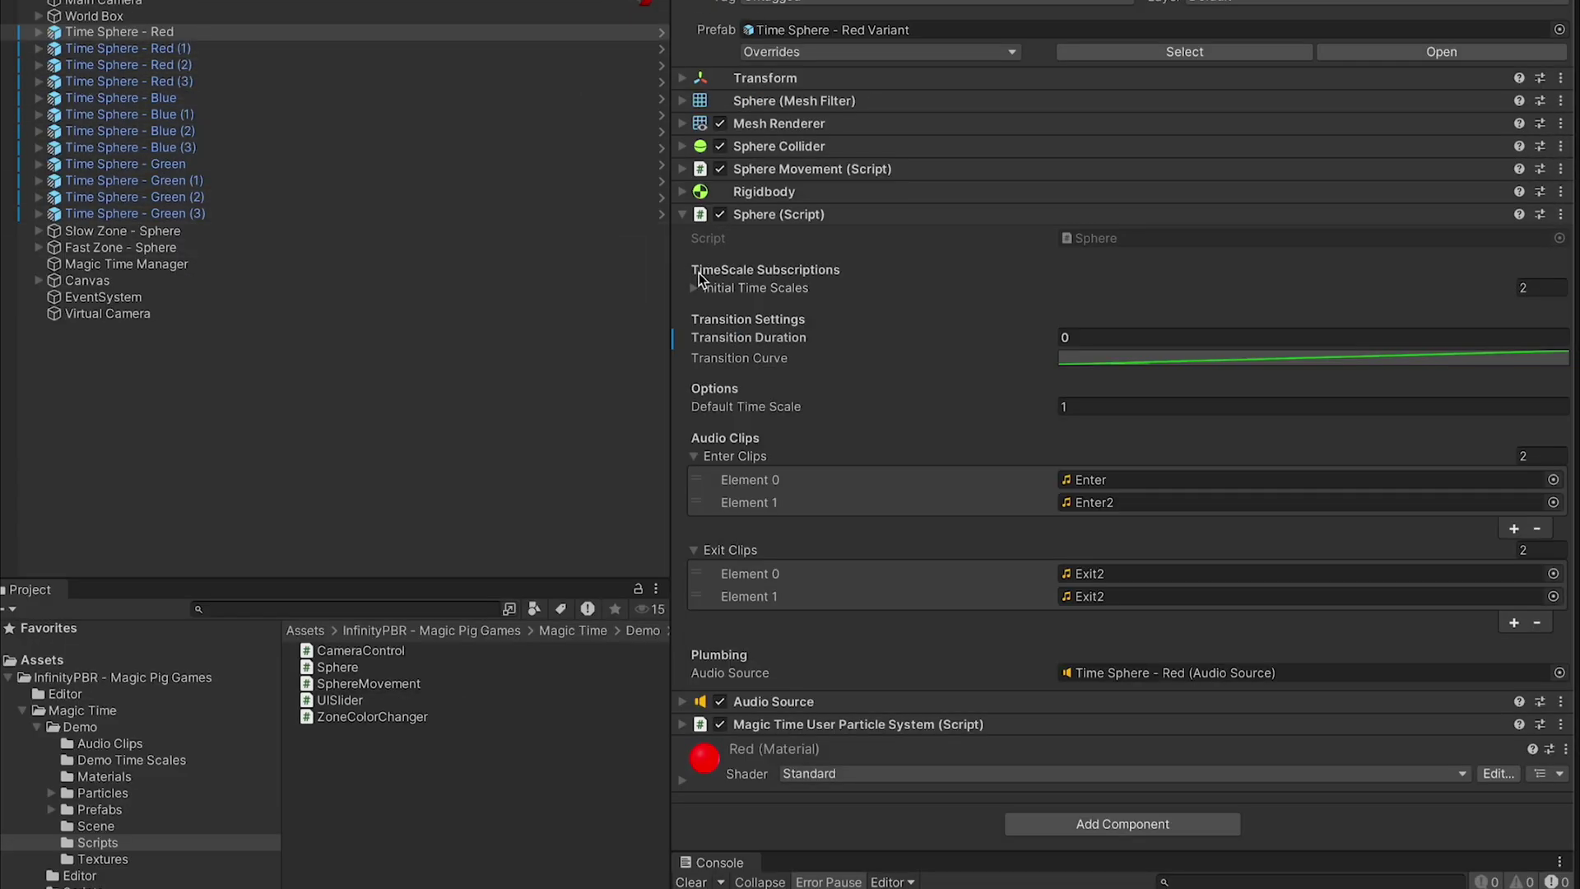
# Expand the Red sphere's Initial Time Scales, then view the Blue and Green spheres' settings.
pyautogui.click(698, 285)
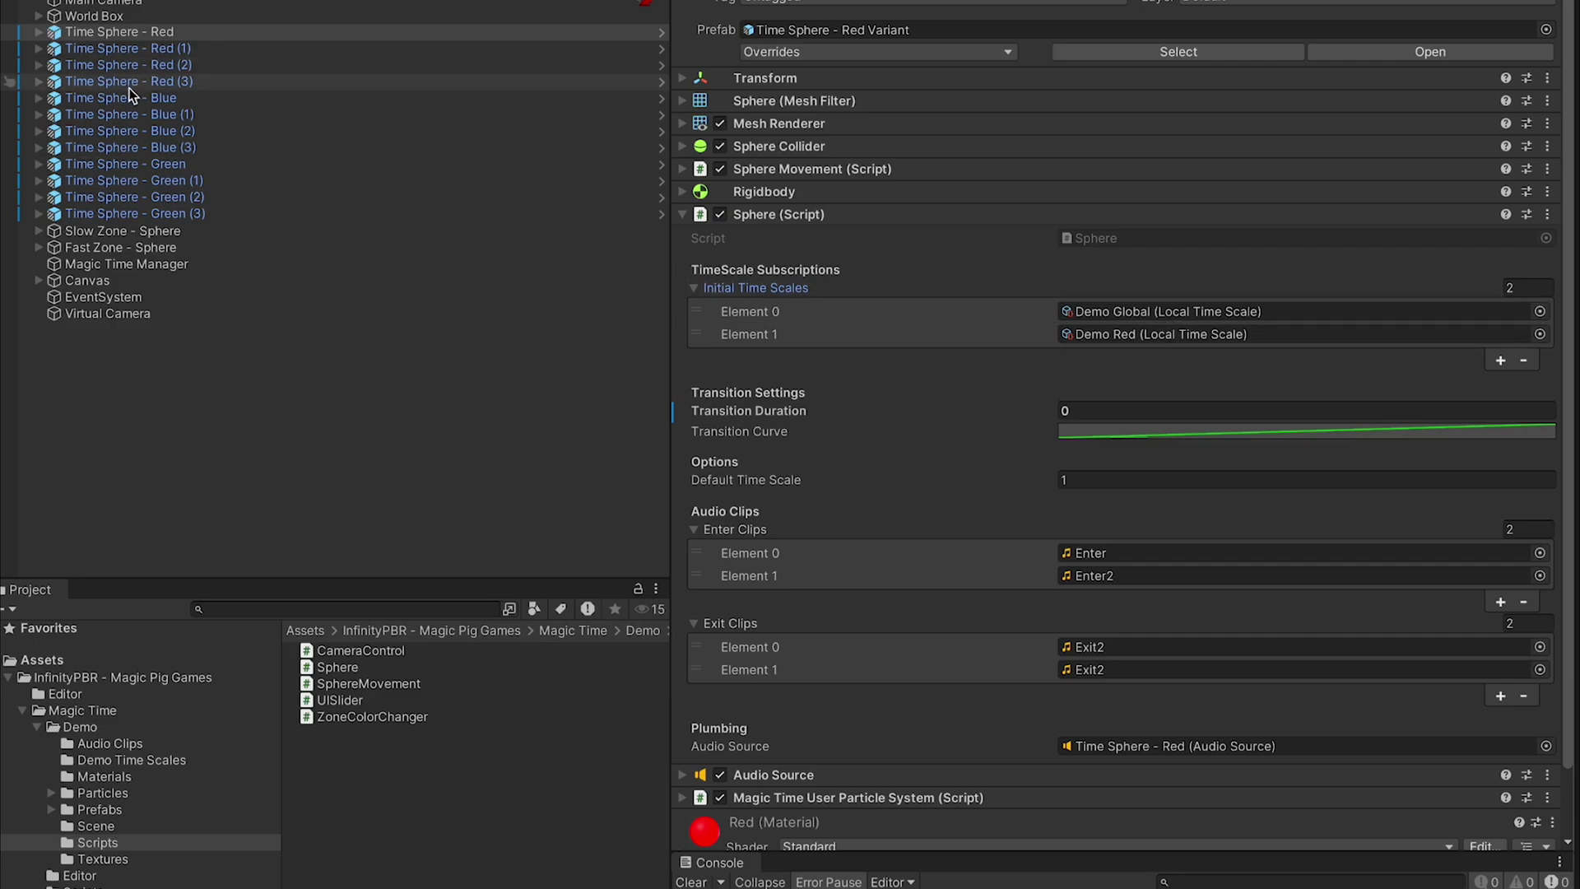
pyautogui.click(173, 102)
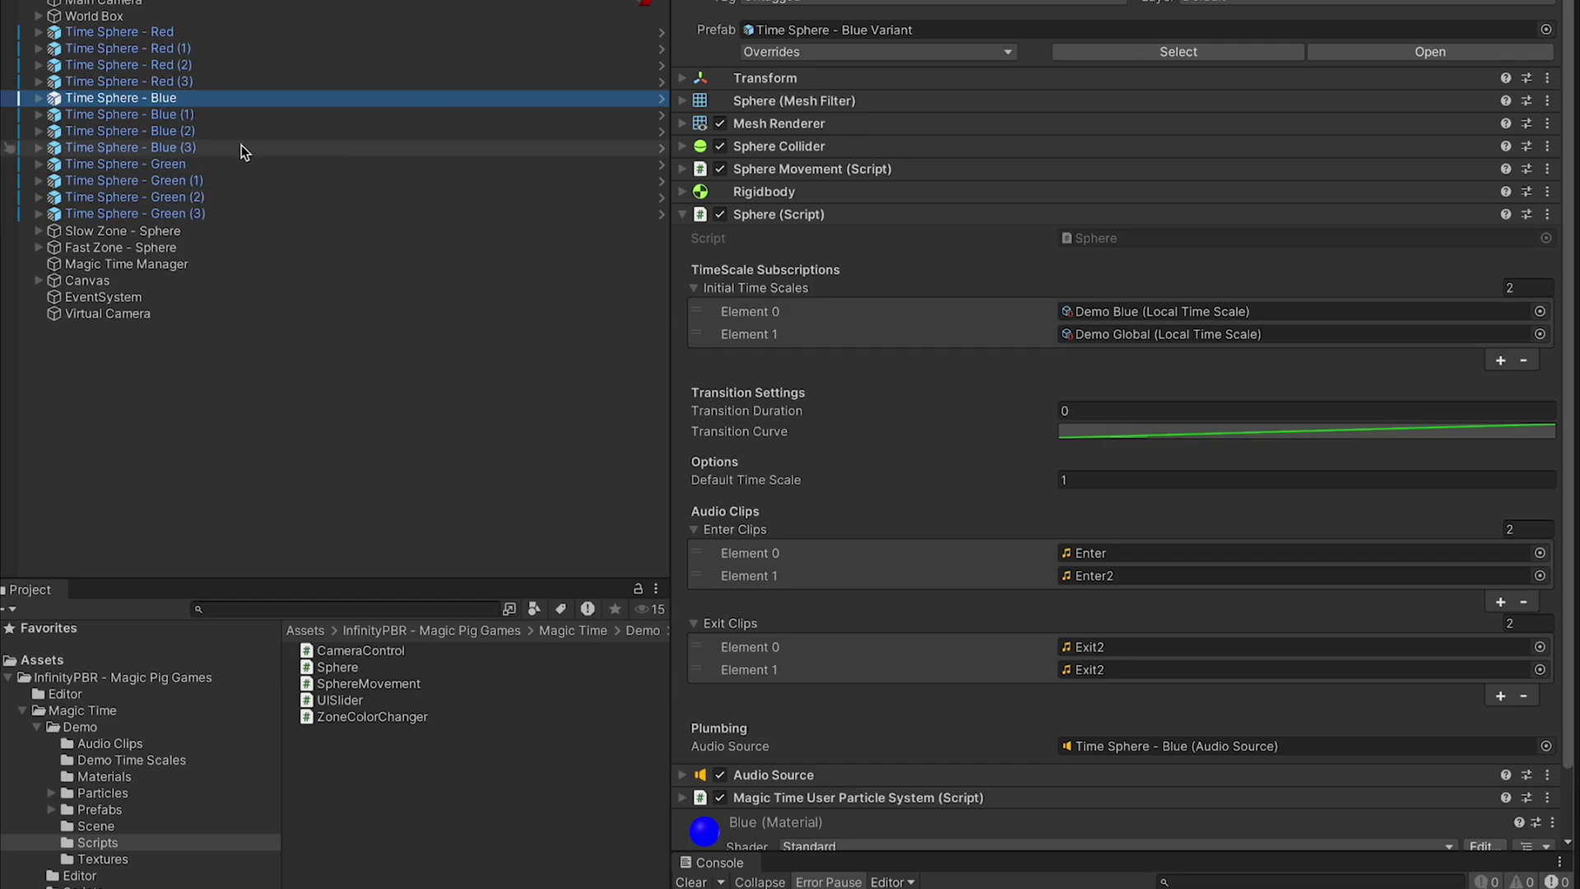
pyautogui.click(189, 164)
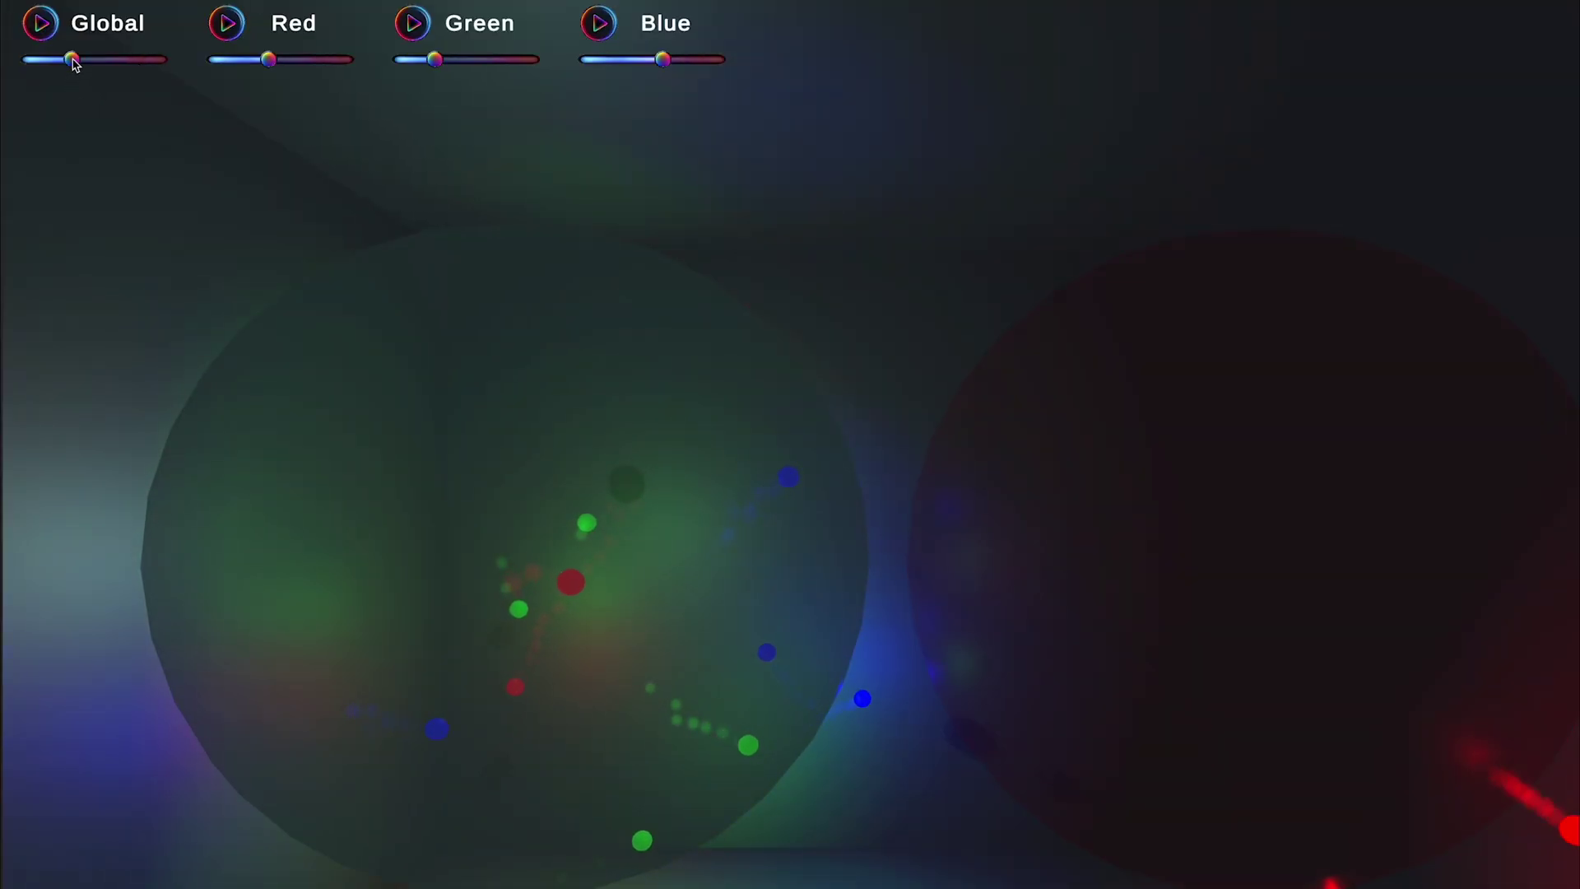
# In Play mode, drag the Global, Red, Green and Blue time scale sliders to vary sphere speeds.
pyautogui.moveTo(72, 60)
pyautogui.mouseDown()
pyautogui.moveTo(183, 66)
pyautogui.moveTo(28, 60)
pyautogui.moveTo(194, 63)
pyautogui.moveTo(24, 62)
pyautogui.moveTo(89, 65)
pyautogui.mouseUp()
pyautogui.moveTo(268, 59); pyautogui.dragTo(212, 57)
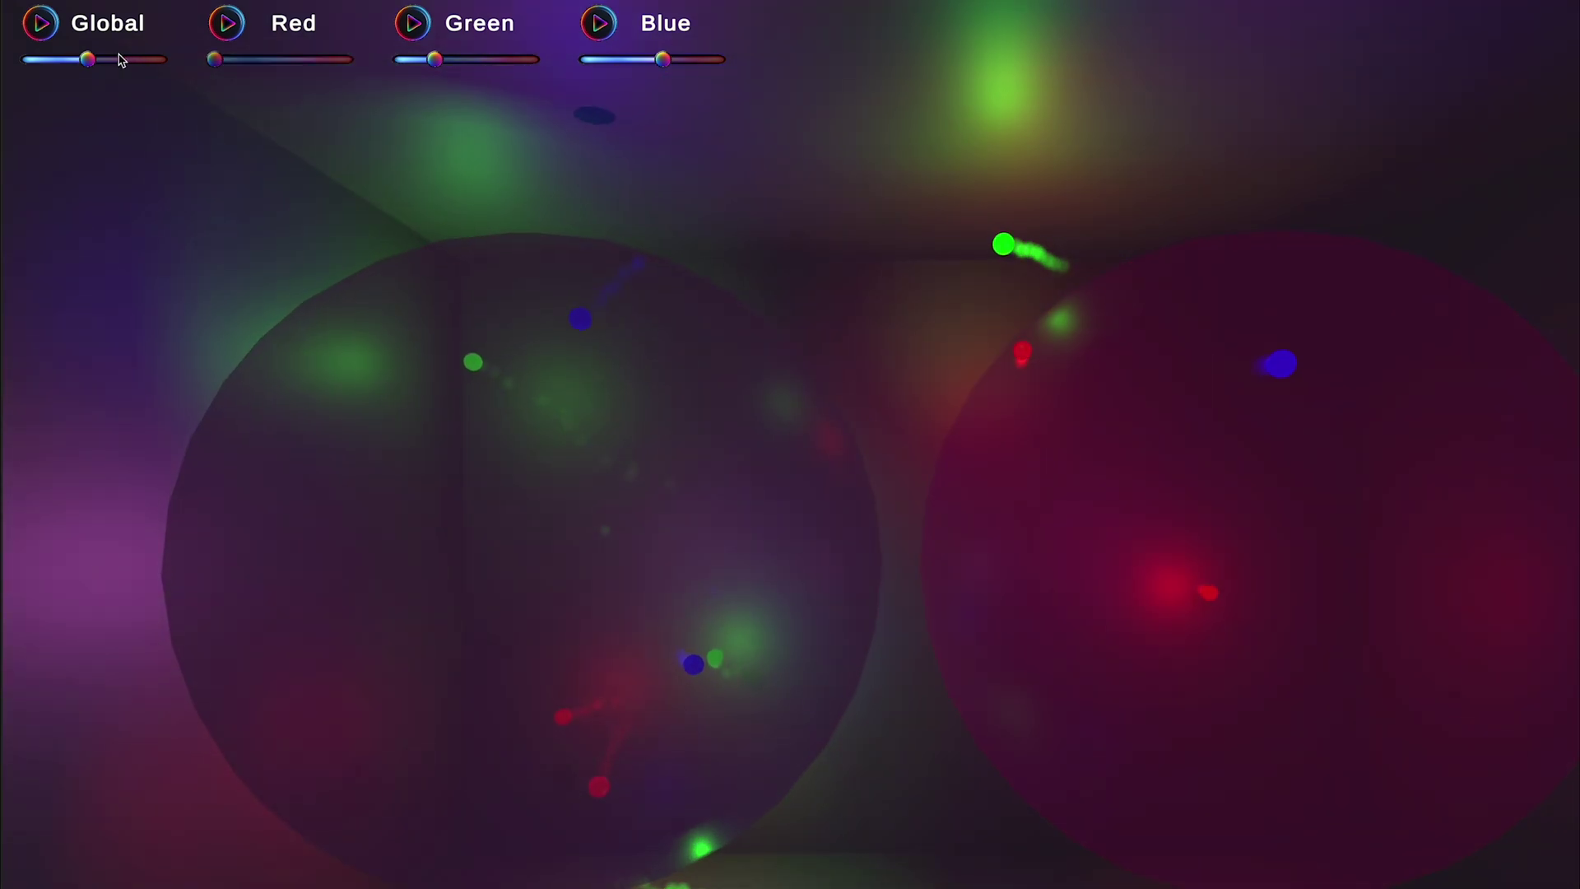
pyautogui.moveTo(435, 59); pyautogui.dragTo(354, 59)
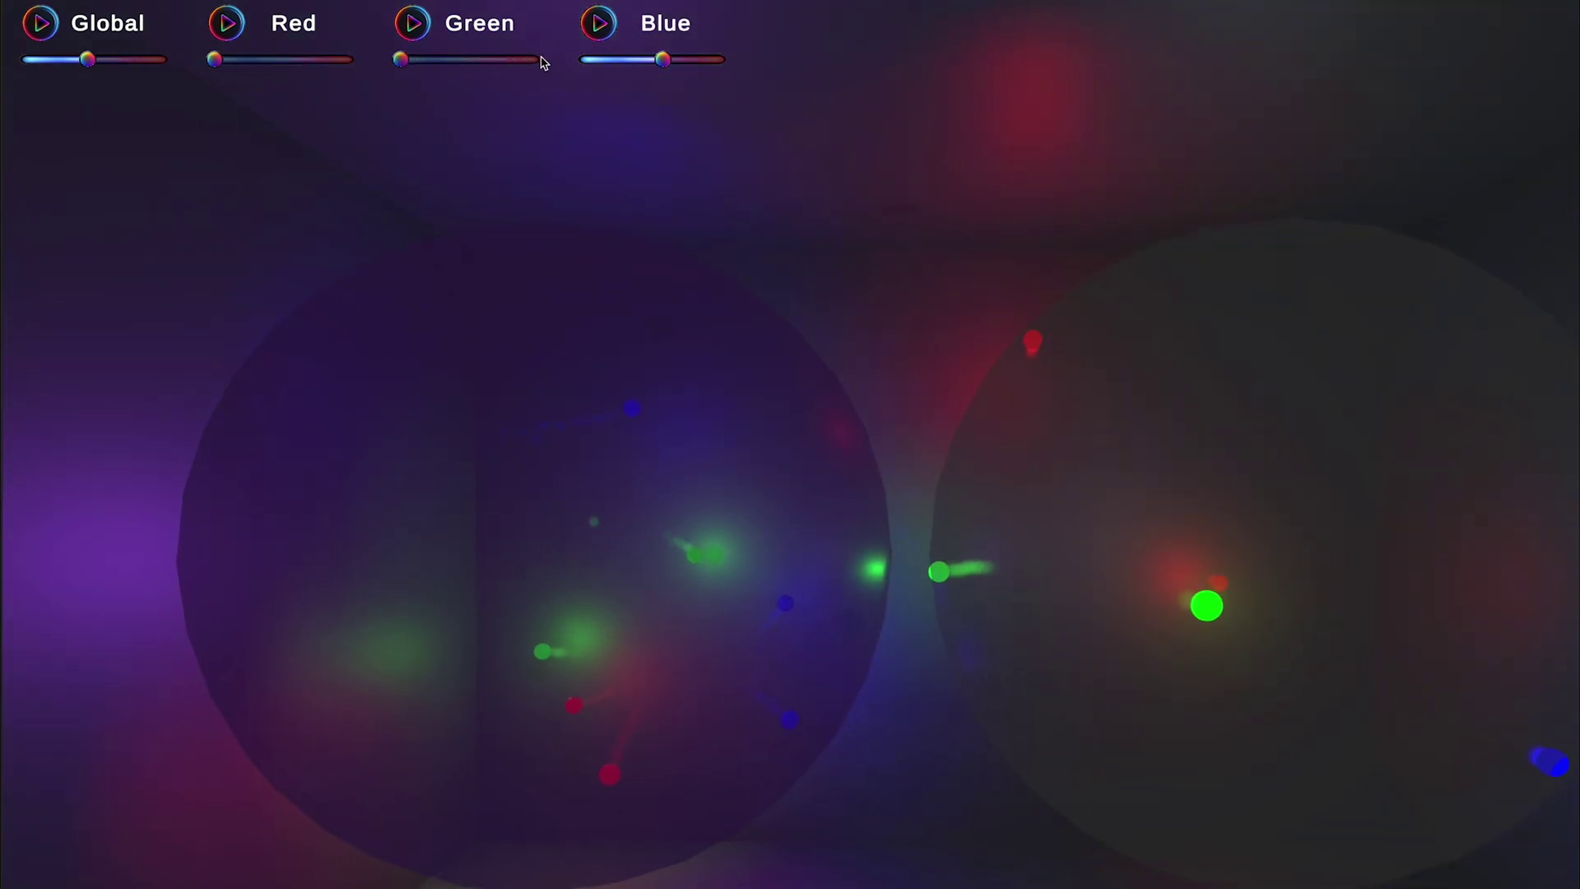
pyautogui.moveTo(670, 59)
pyautogui.mouseDown()
pyautogui.moveTo(716, 63)
pyautogui.moveTo(476, 61)
pyautogui.moveTo(646, 59)
pyautogui.mouseUp()
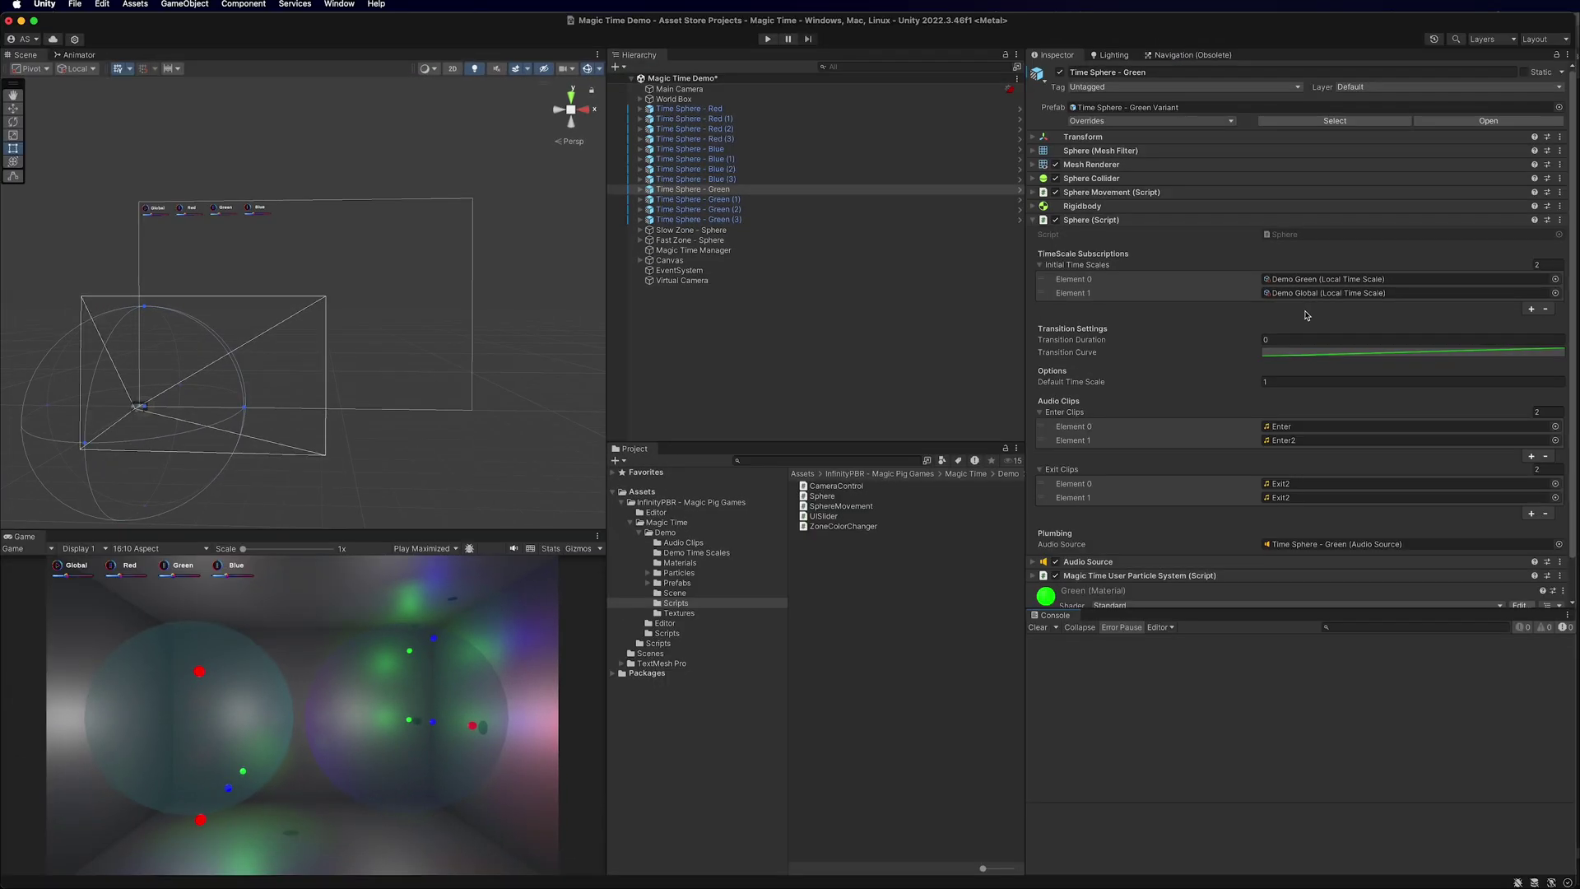
# Create a Local Time Scale asset named 'New Scale' in the Demo Time Scales folder.
pyautogui.click(1325, 293)
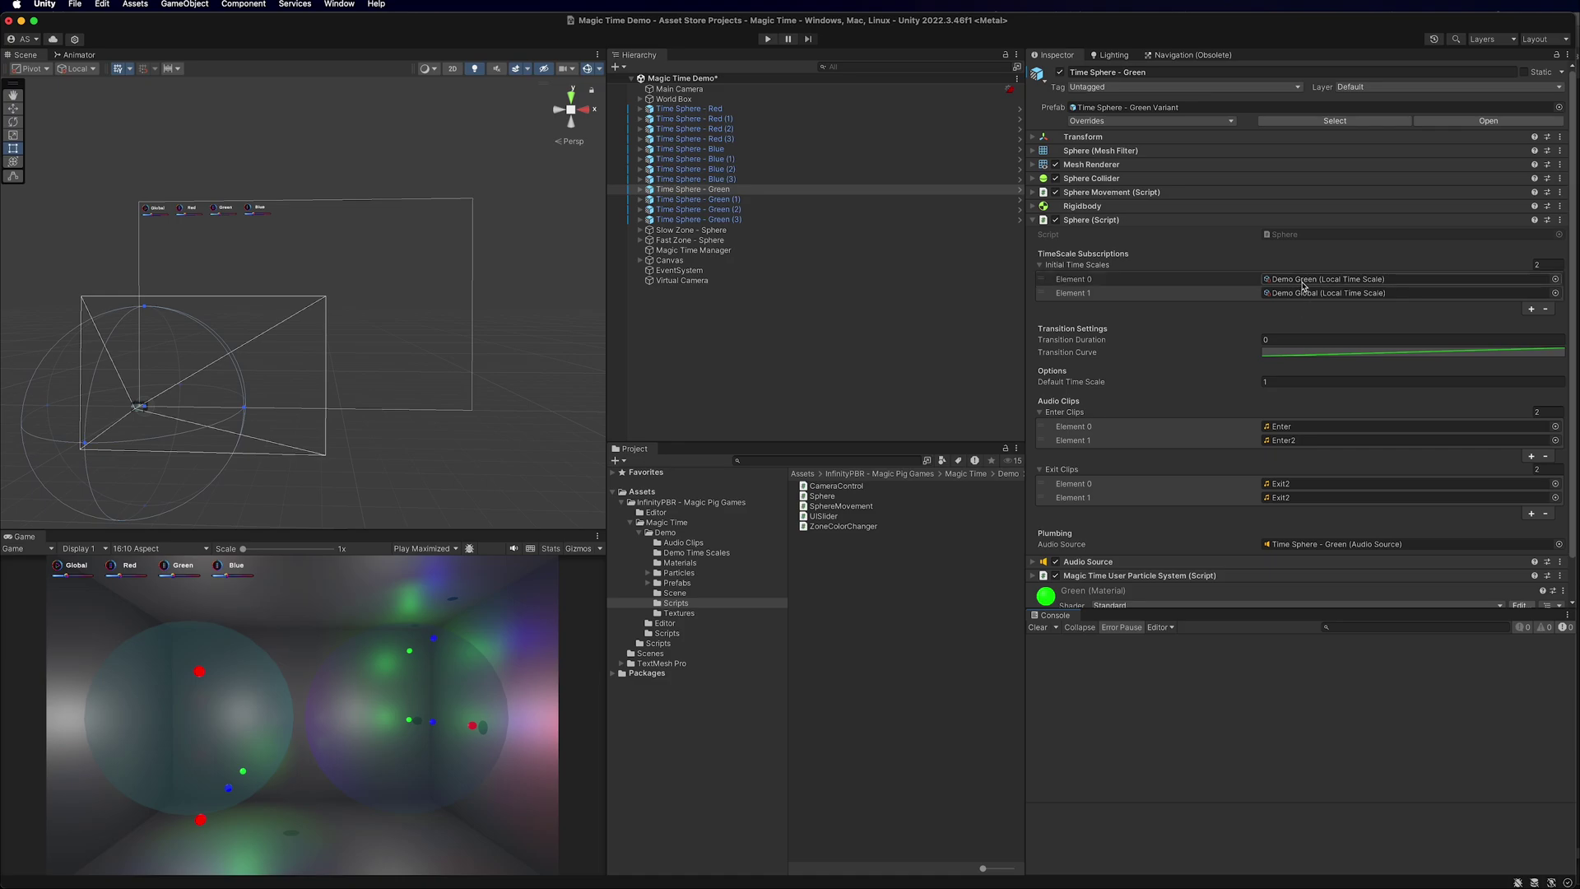
pyautogui.click(838, 591)
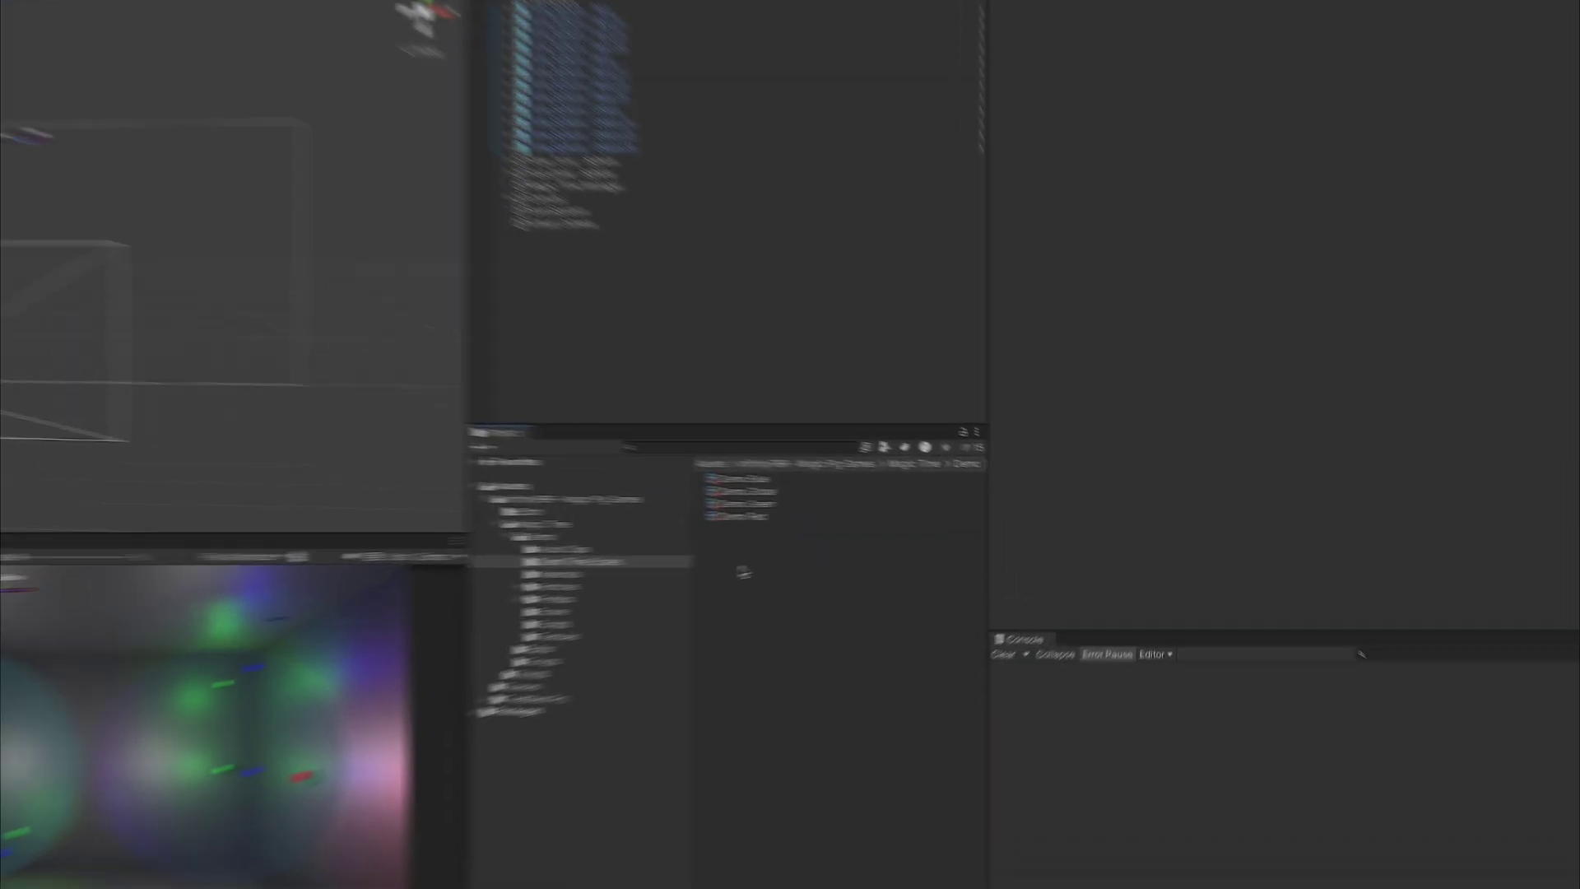
pyautogui.rightClick(829, 565)
pyautogui.moveTo(675, 503)
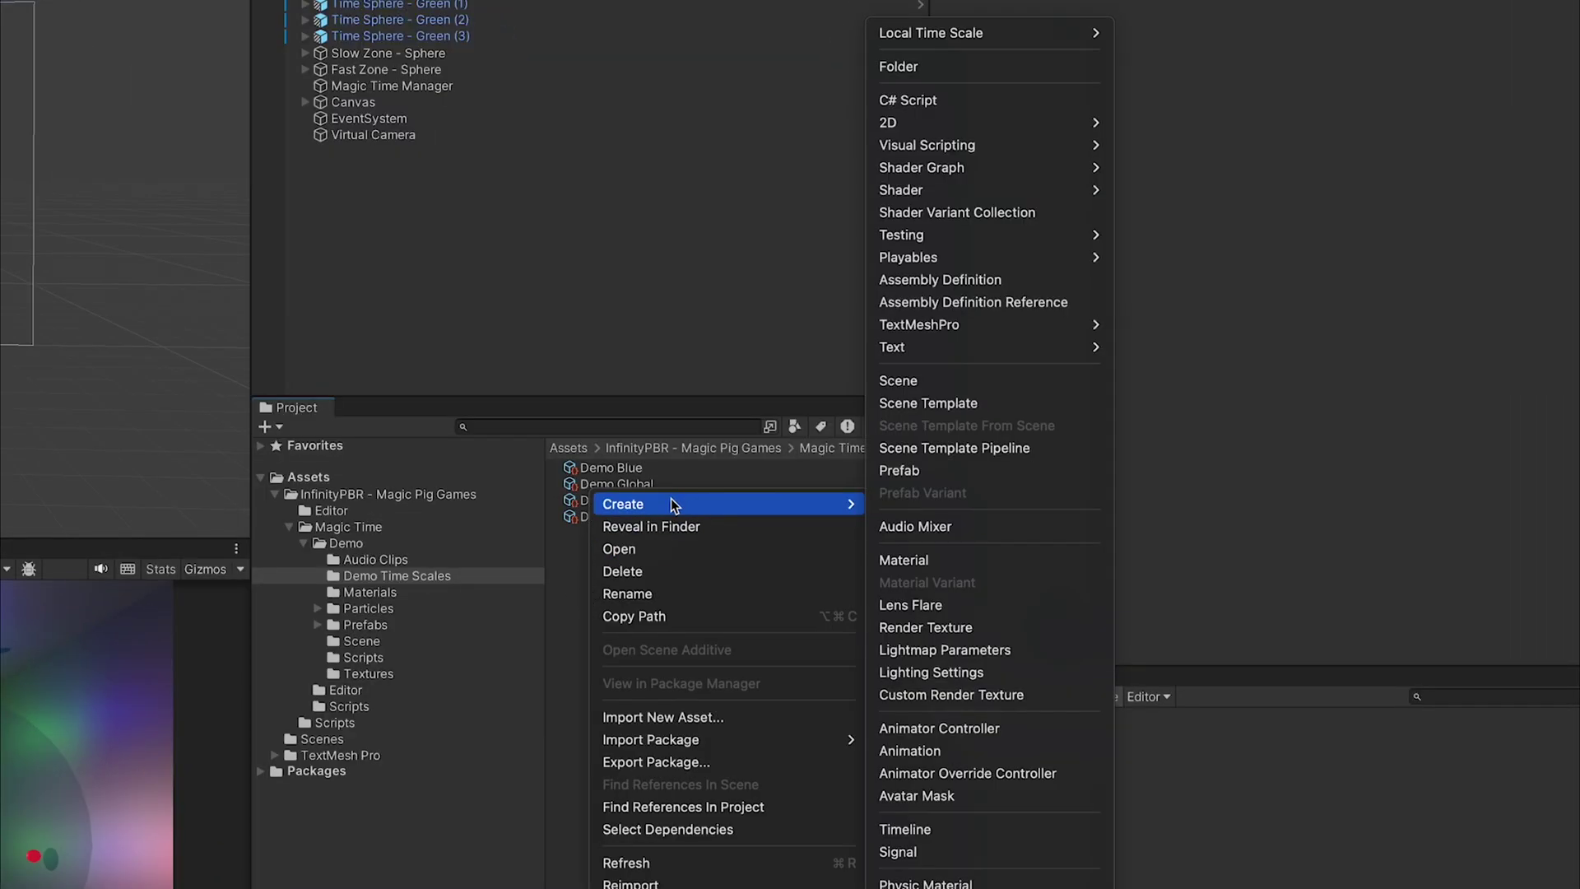
pyautogui.moveTo(1013, 33)
pyautogui.click(1152, 33)
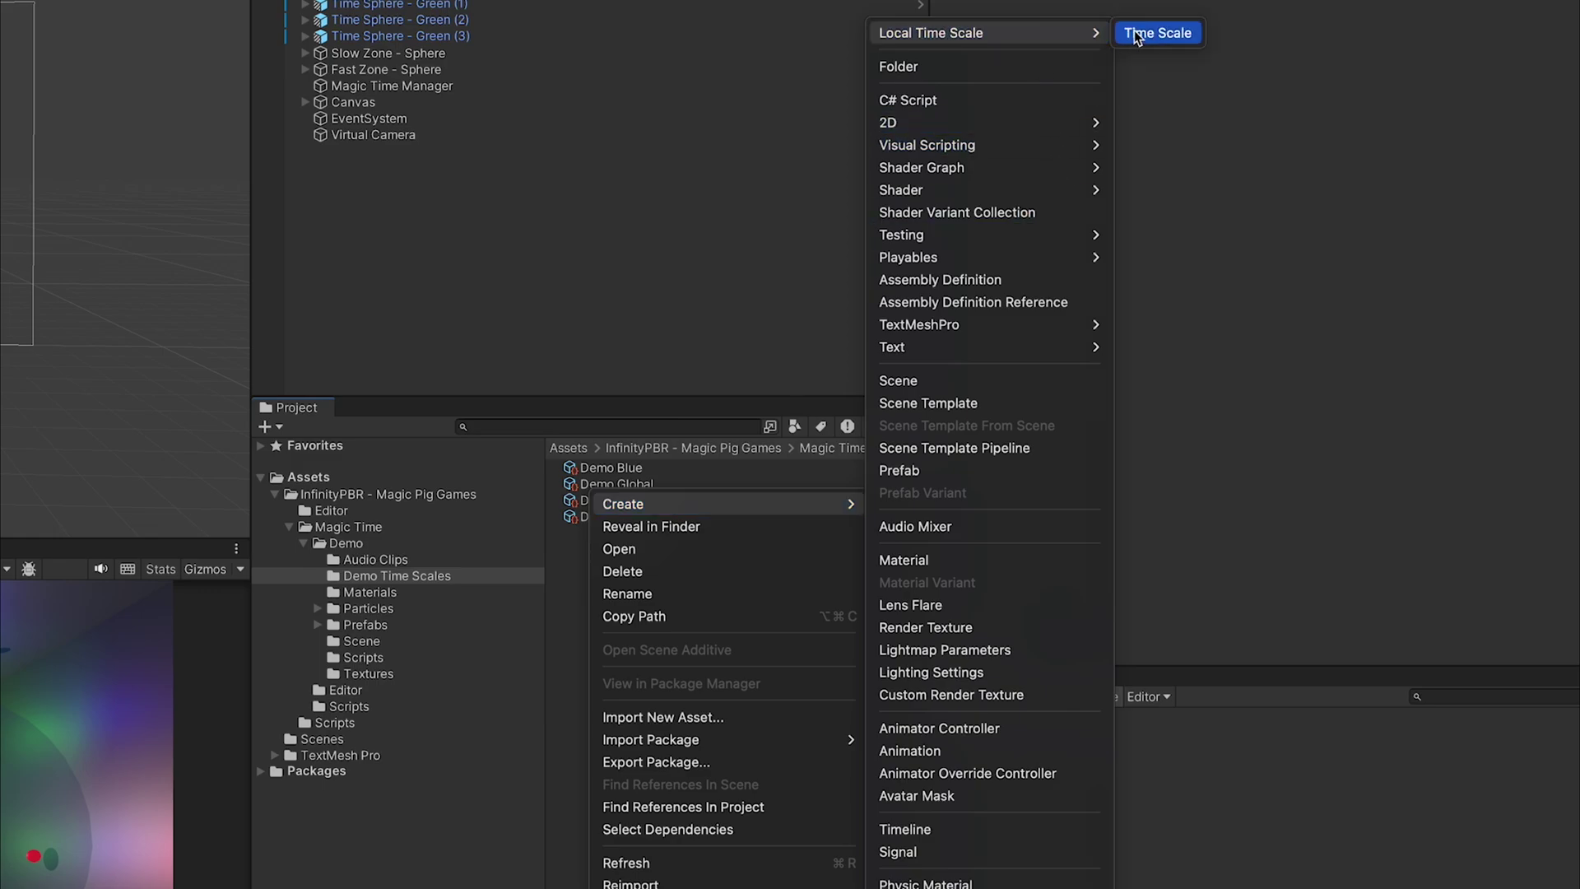
pyautogui.write('New Scale')
pyautogui.press('Return')
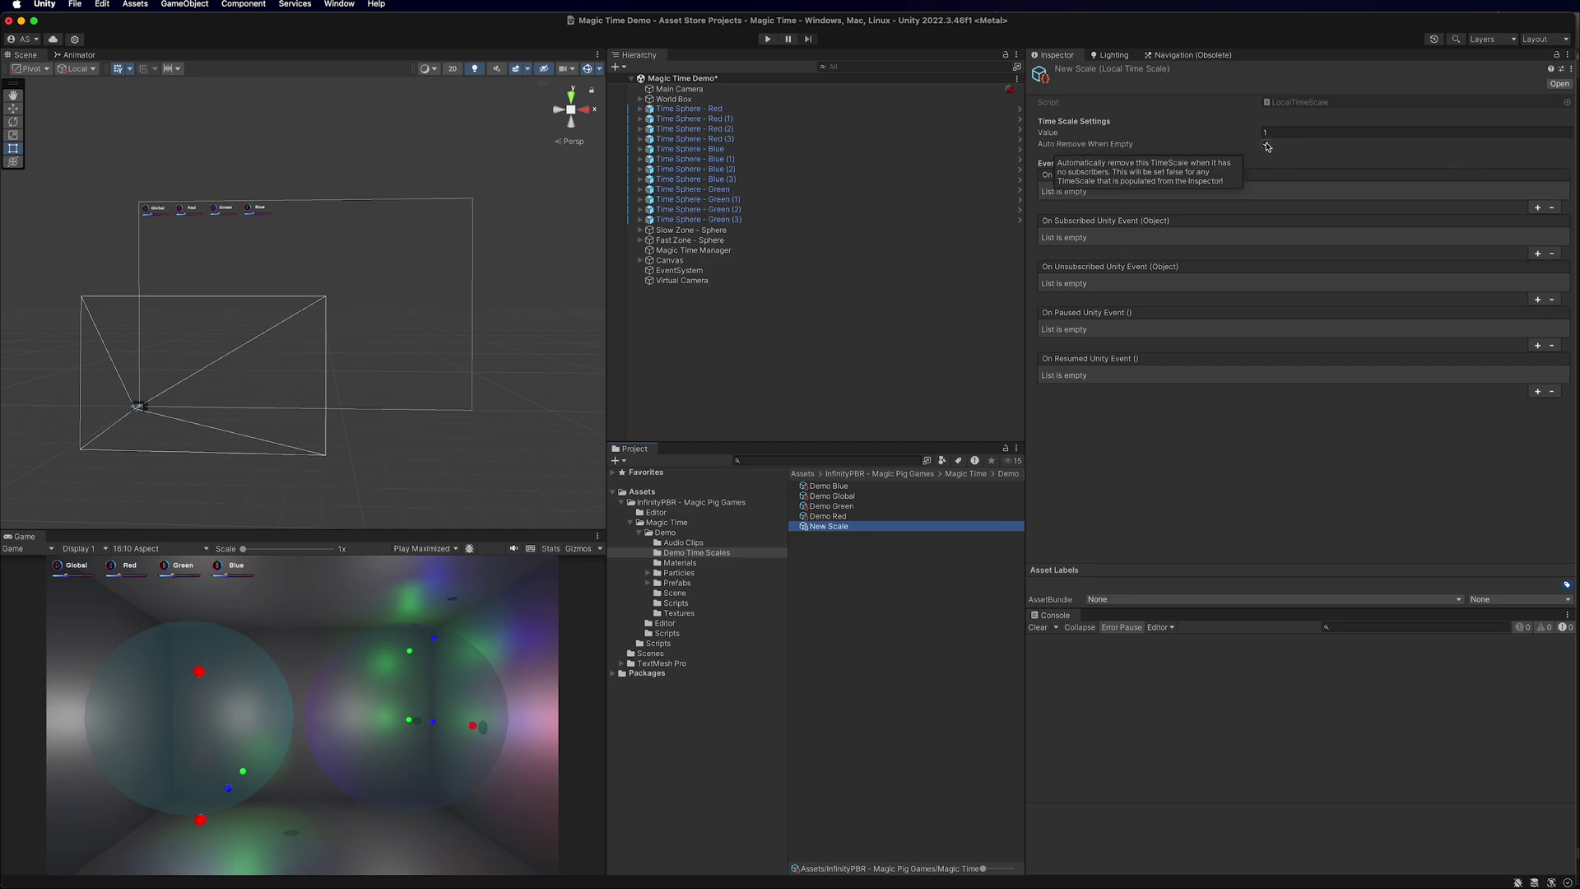
# Inspect the Demo Blue, Demo Green, Demo Red and Demo Global time scale assets.
pyautogui.click(830, 486)
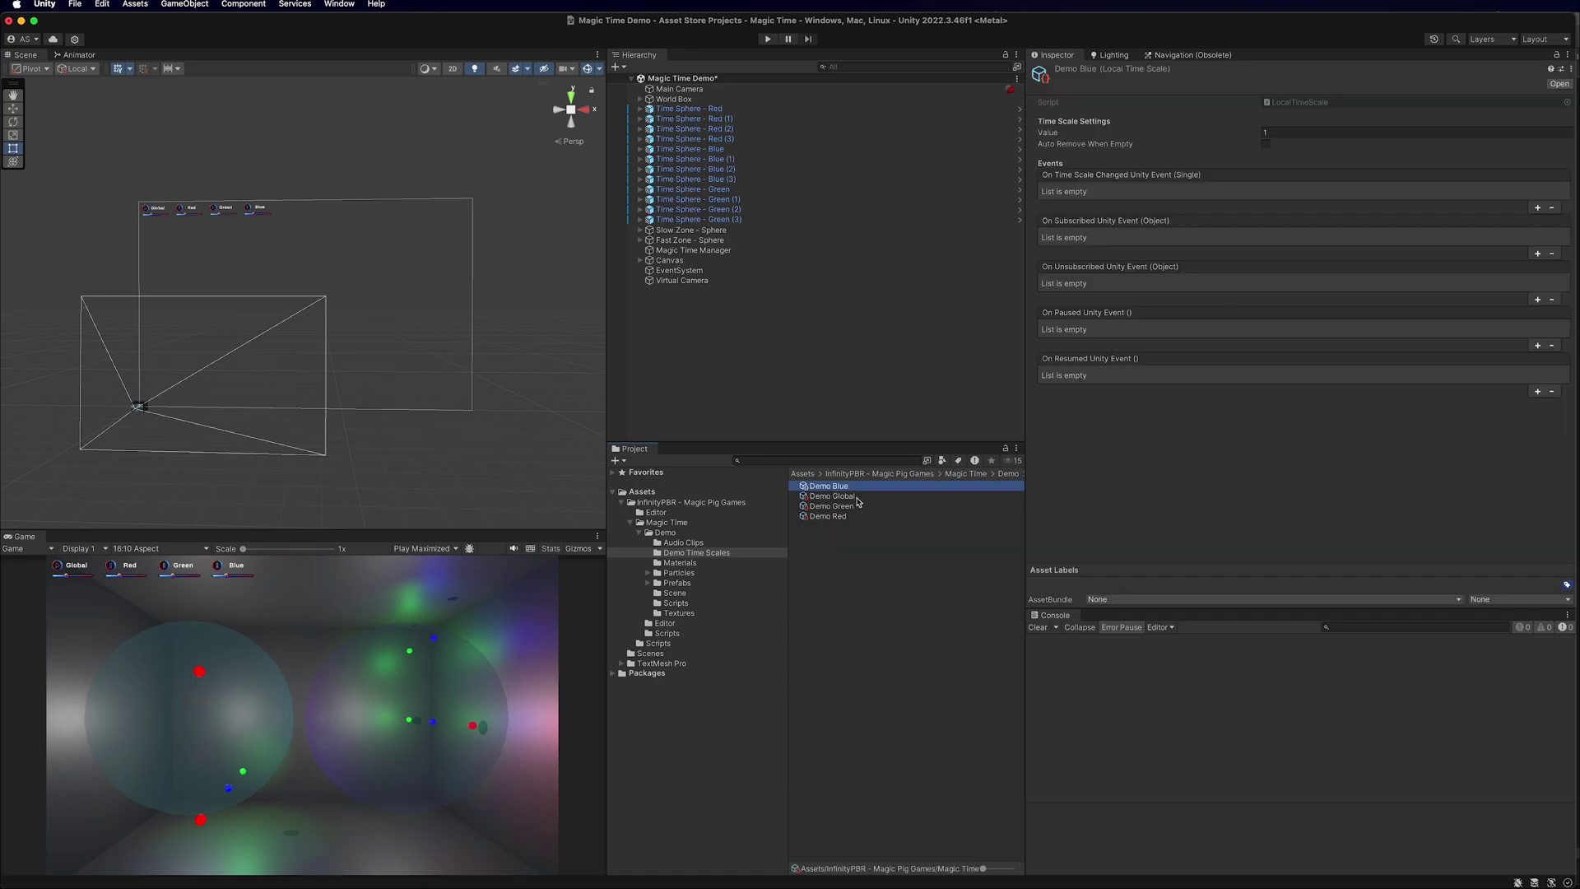
pyautogui.click(851, 507)
pyautogui.click(846, 516)
pyautogui.click(856, 497)
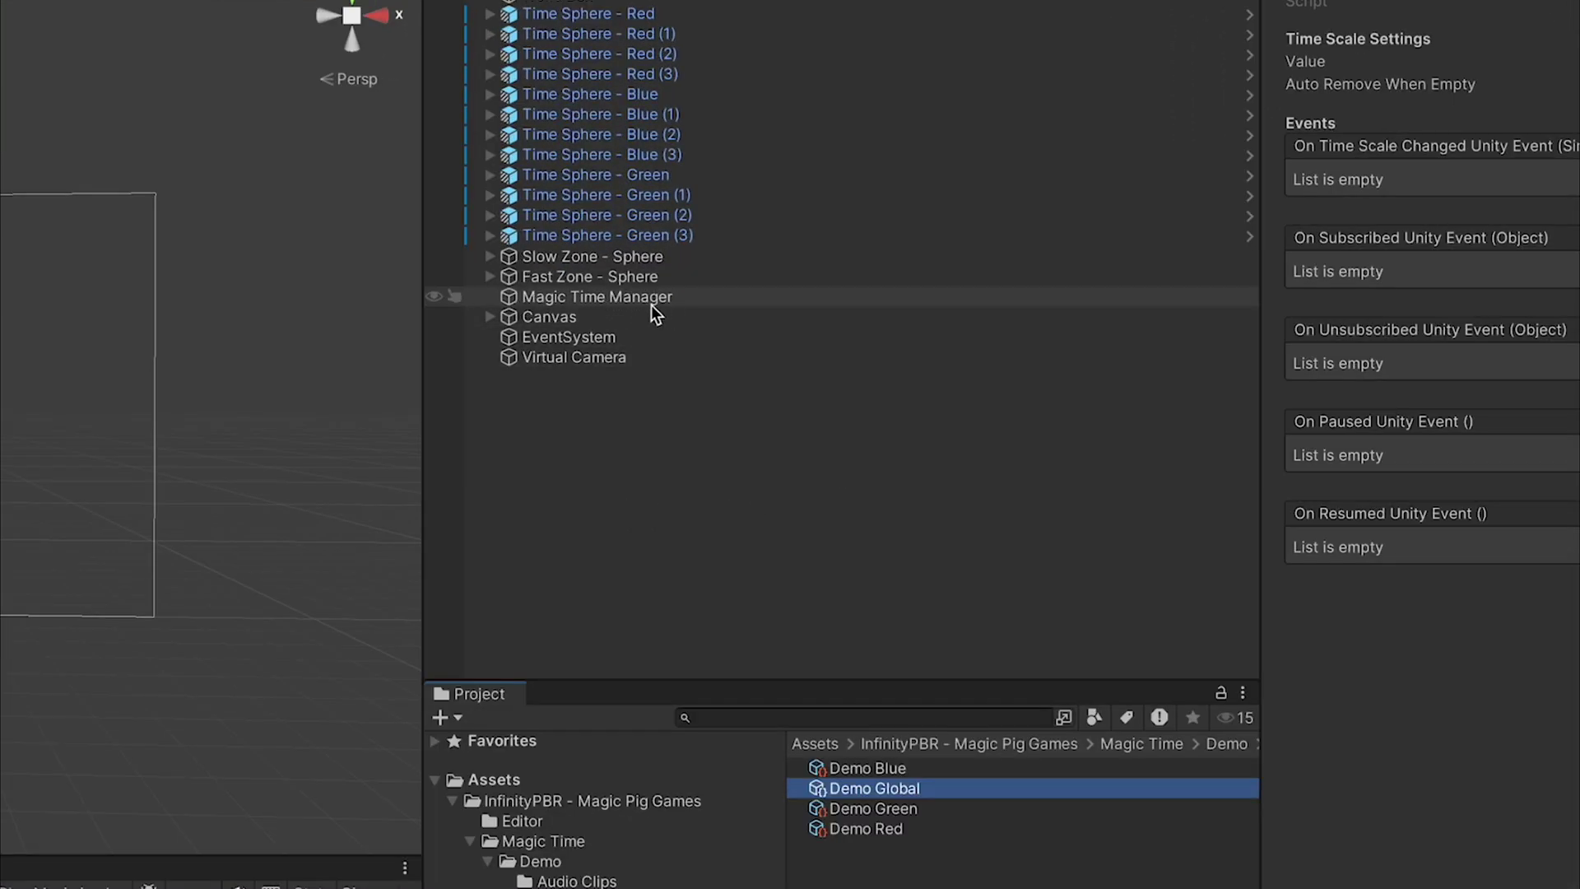
# Select Magic Time Manager, then run and stop the demo to see live time scale values and subscribers.
pyautogui.click(641, 299)
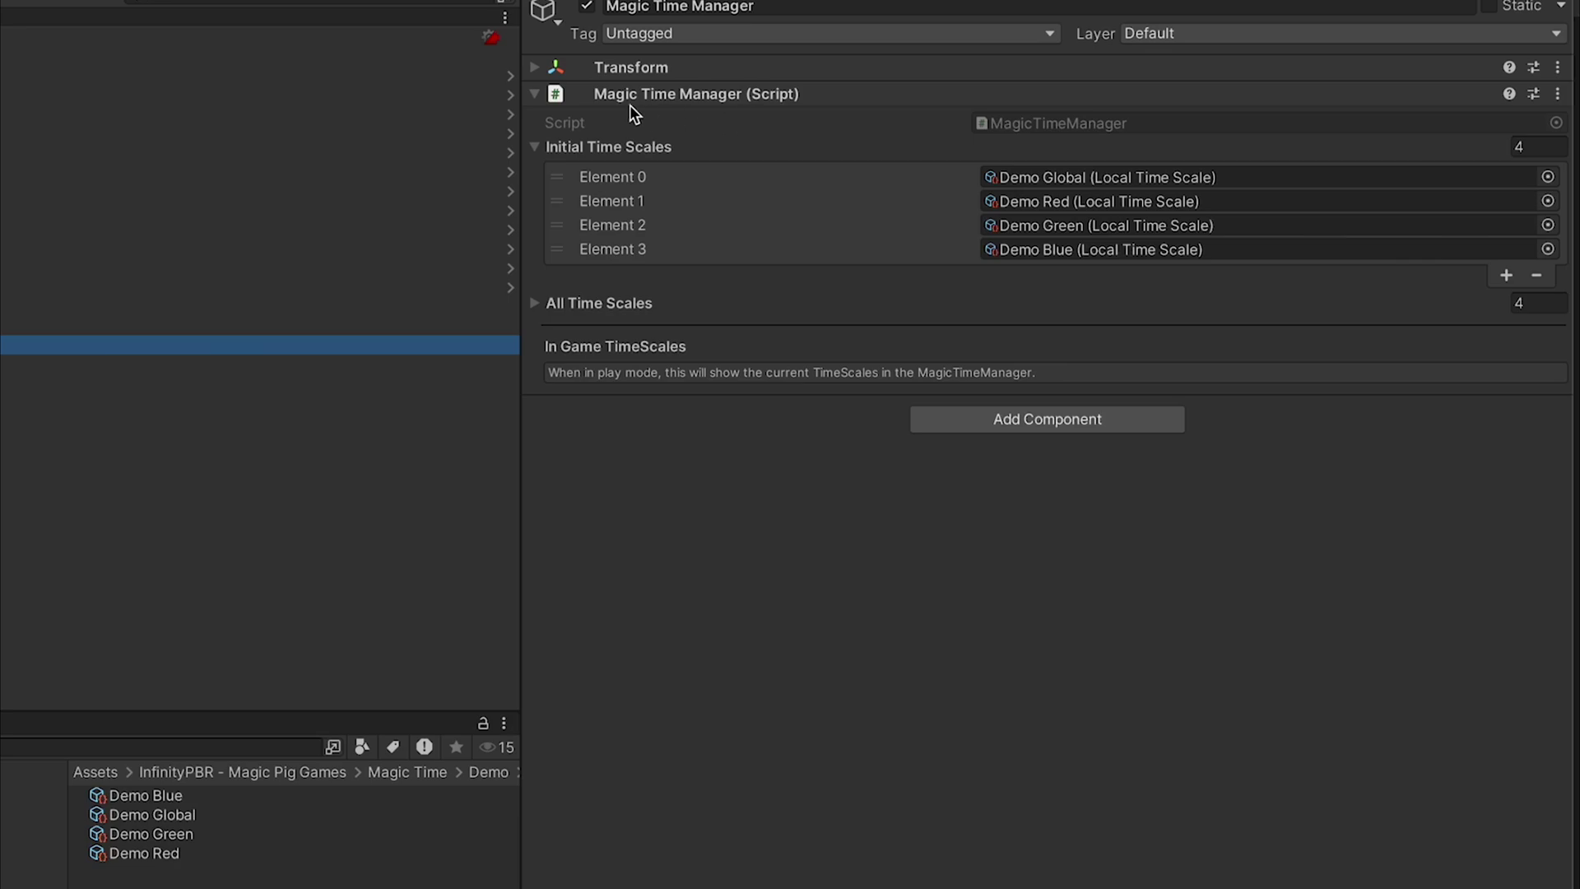
pyautogui.click(695, 530)
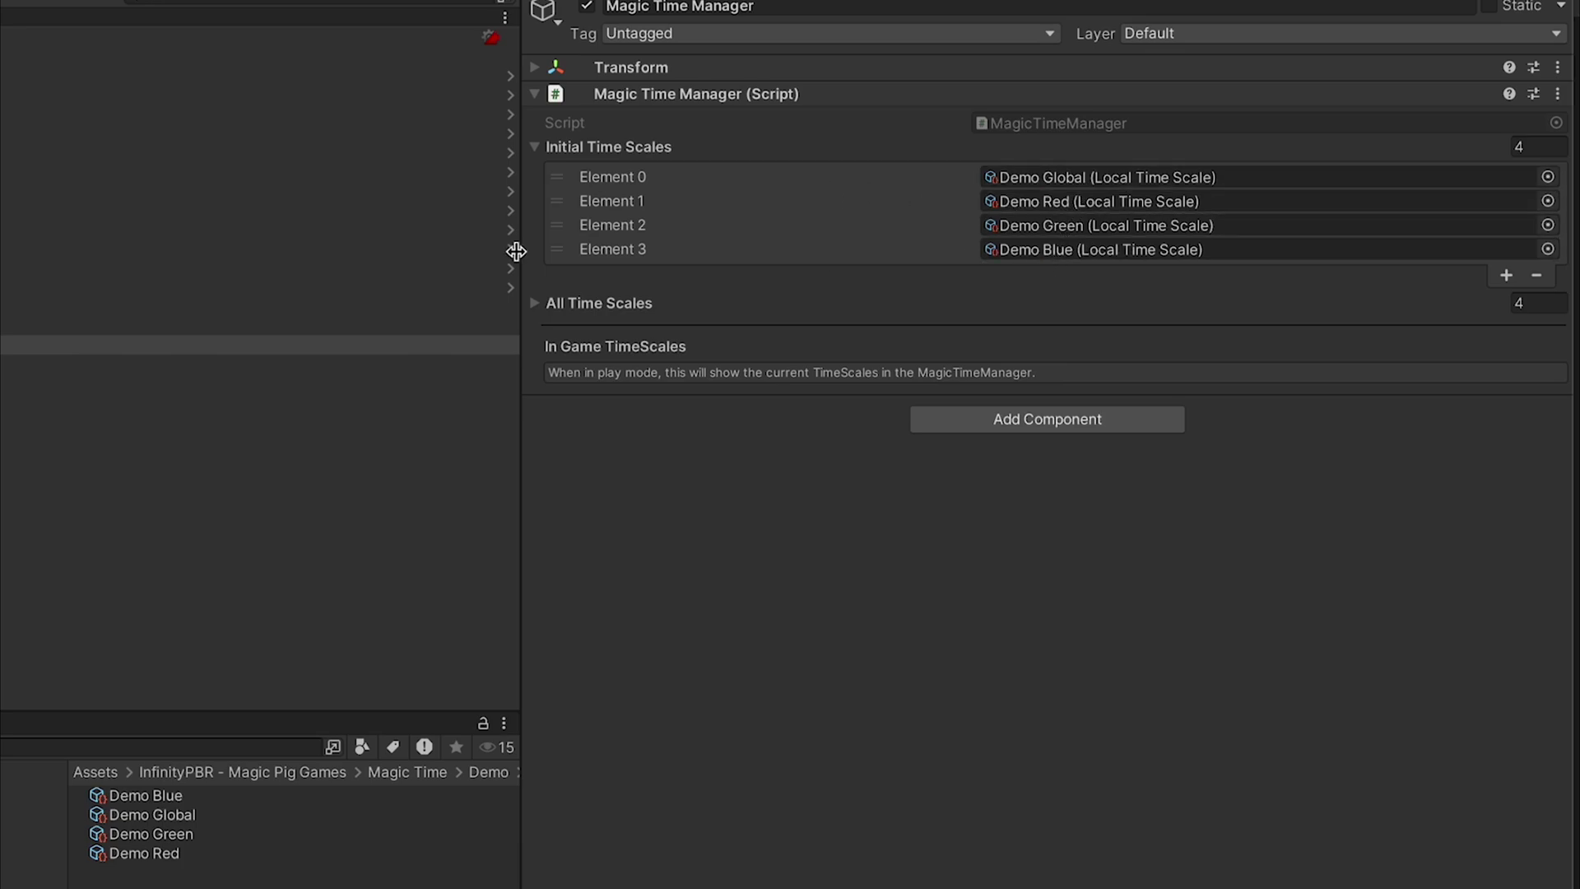
pyautogui.hotkey('ctrl', 'p')
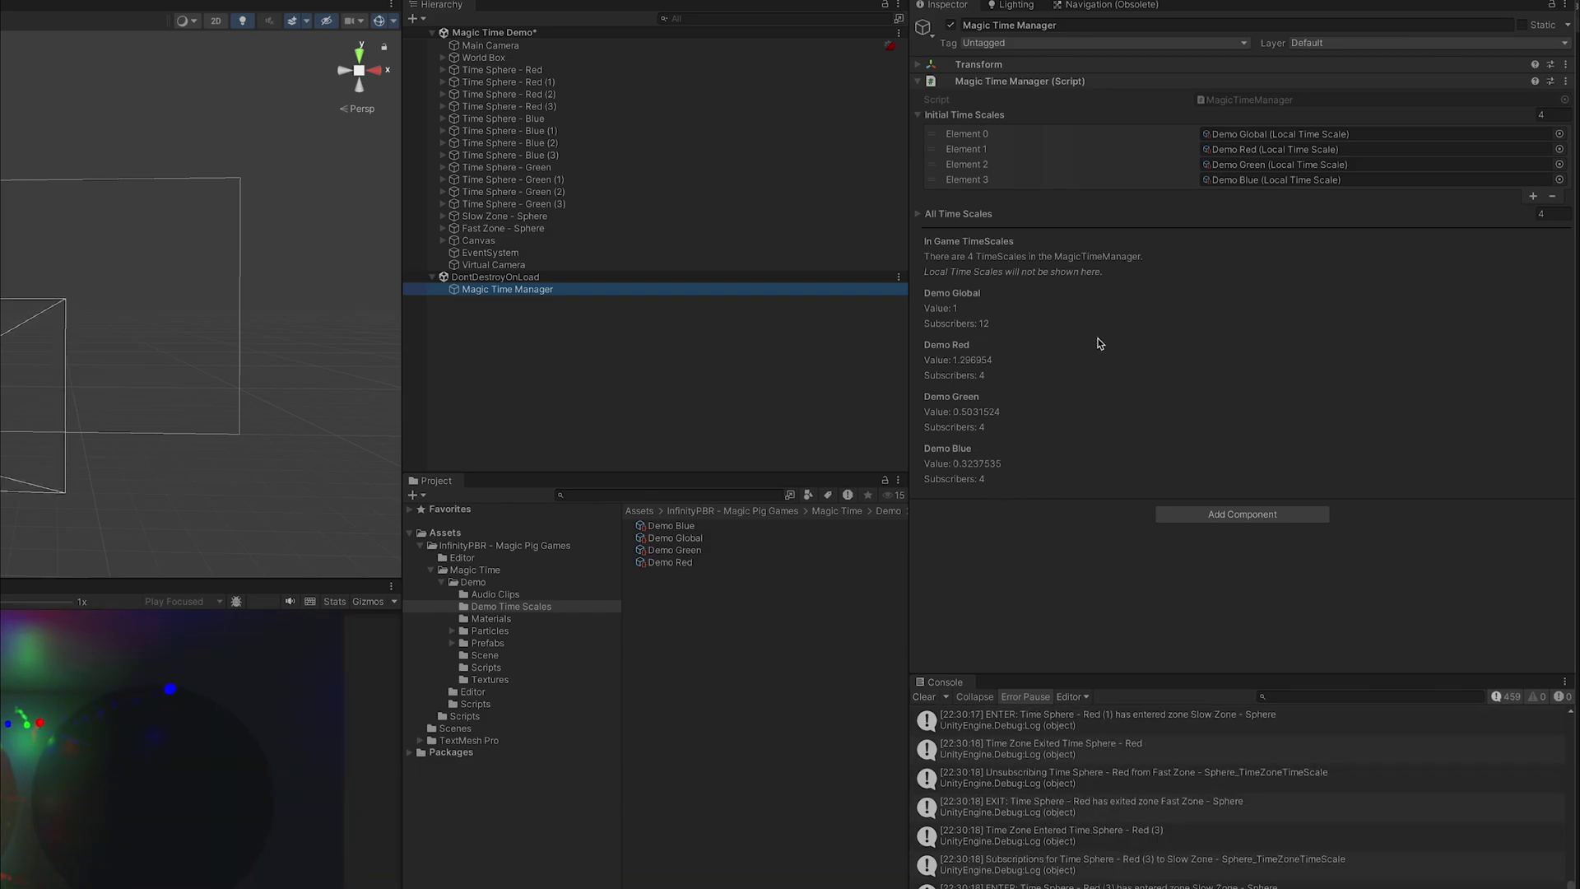
pyautogui.hotkey('ctrl', 'p')
# Expand the Magic Time Manager's All Time Scales list to show its five time scales.
pyautogui.click(917, 214)
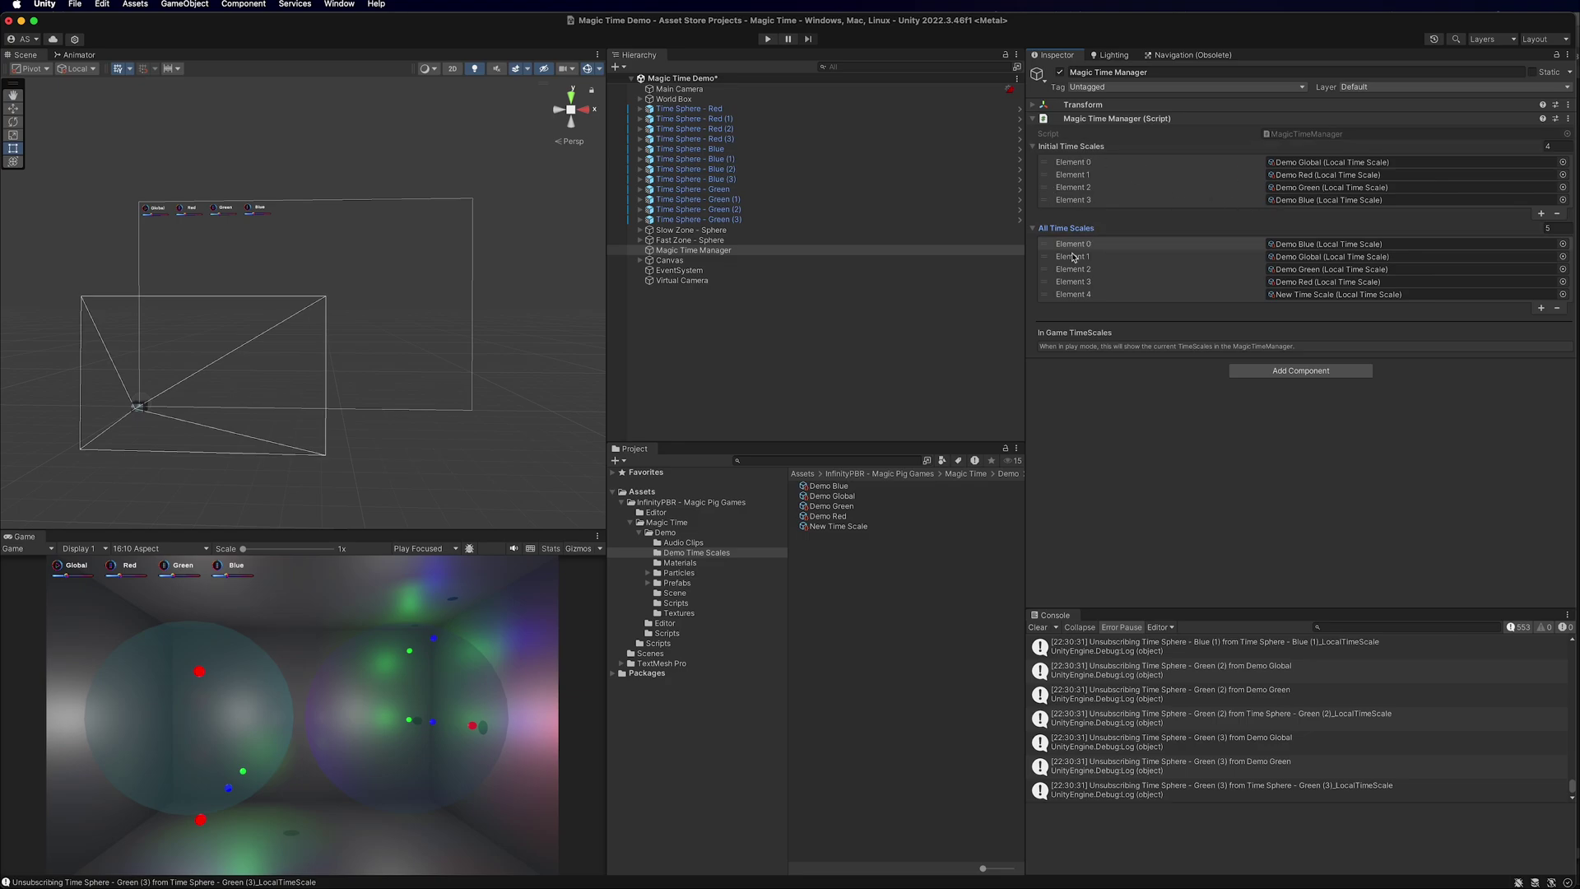
# Create another Local Time Scale asset and check it in the Magic Time Manager's list.
pyautogui.rightClick(832, 641)
pyautogui.moveTo(905, 509)
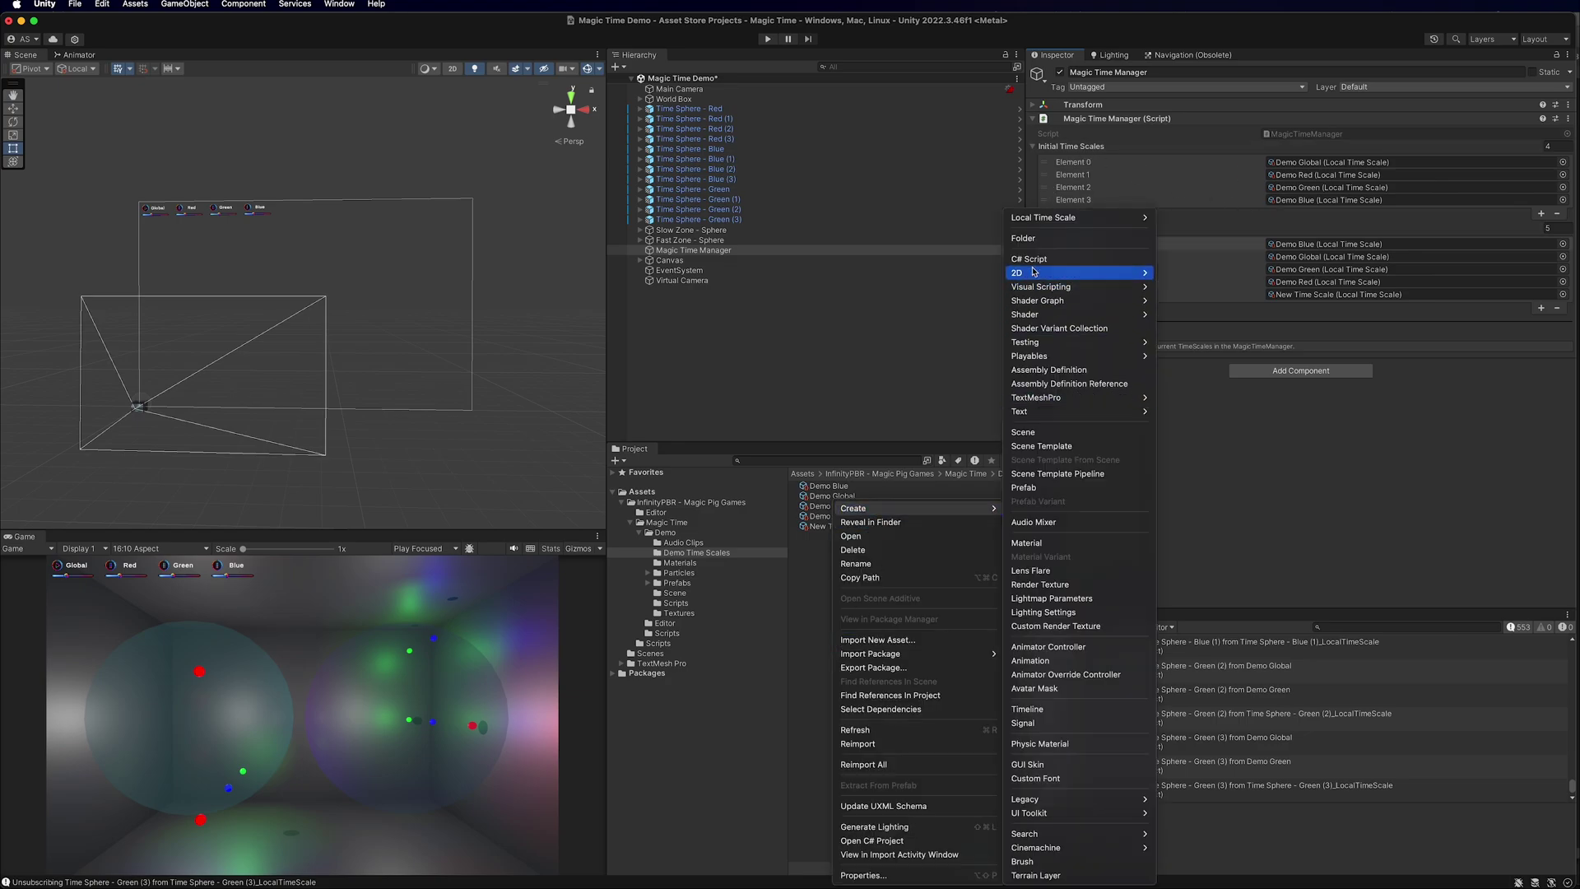
pyautogui.moveTo(1070, 217)
pyautogui.click(1183, 220)
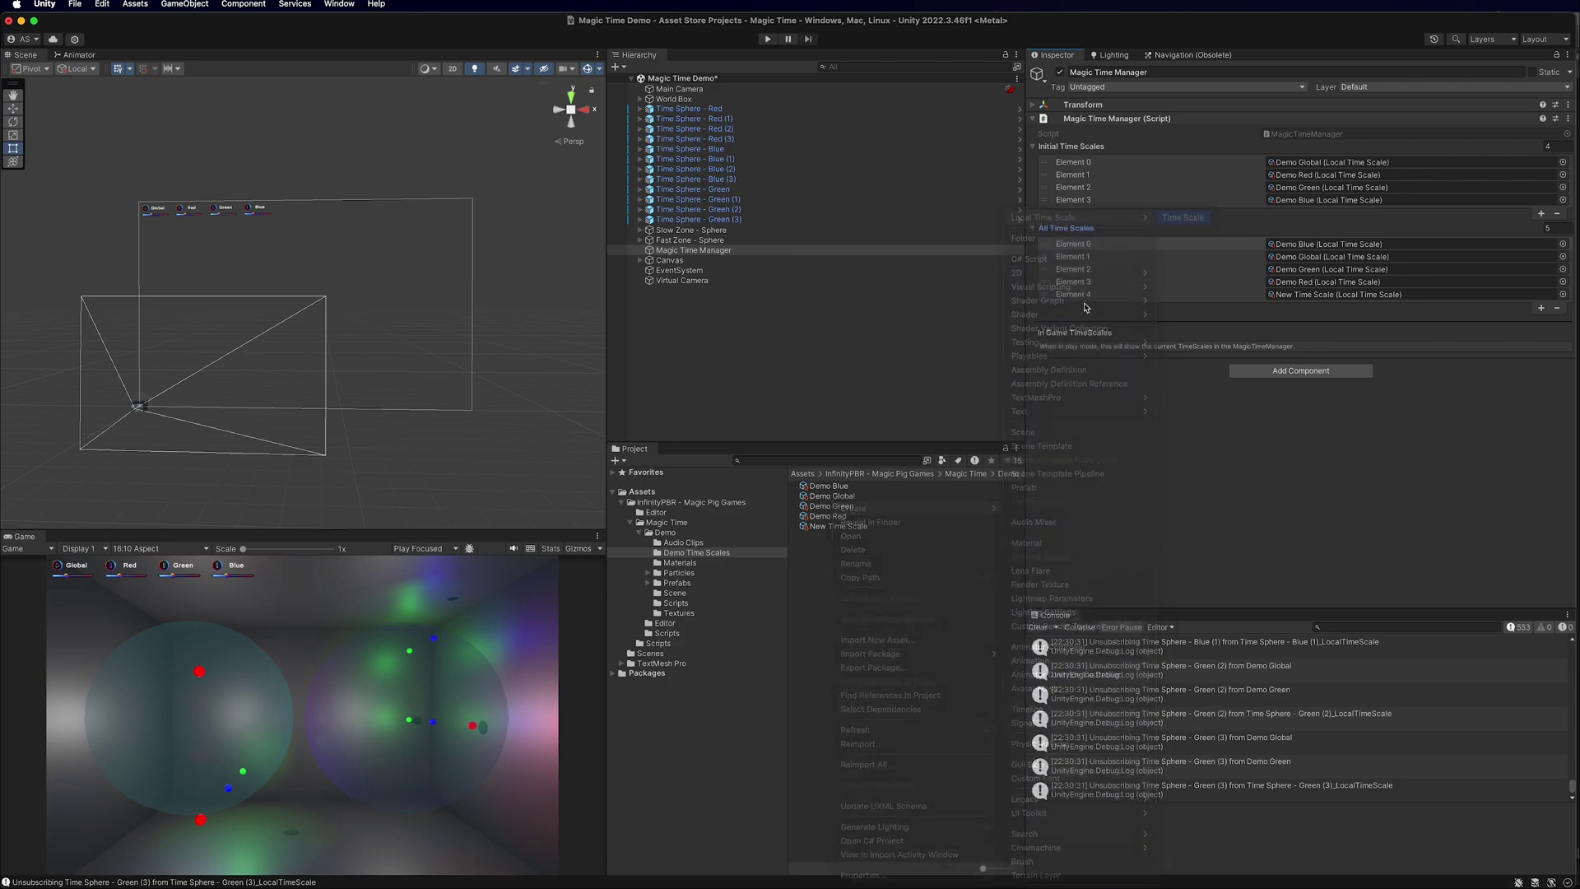
pyautogui.click(710, 250)
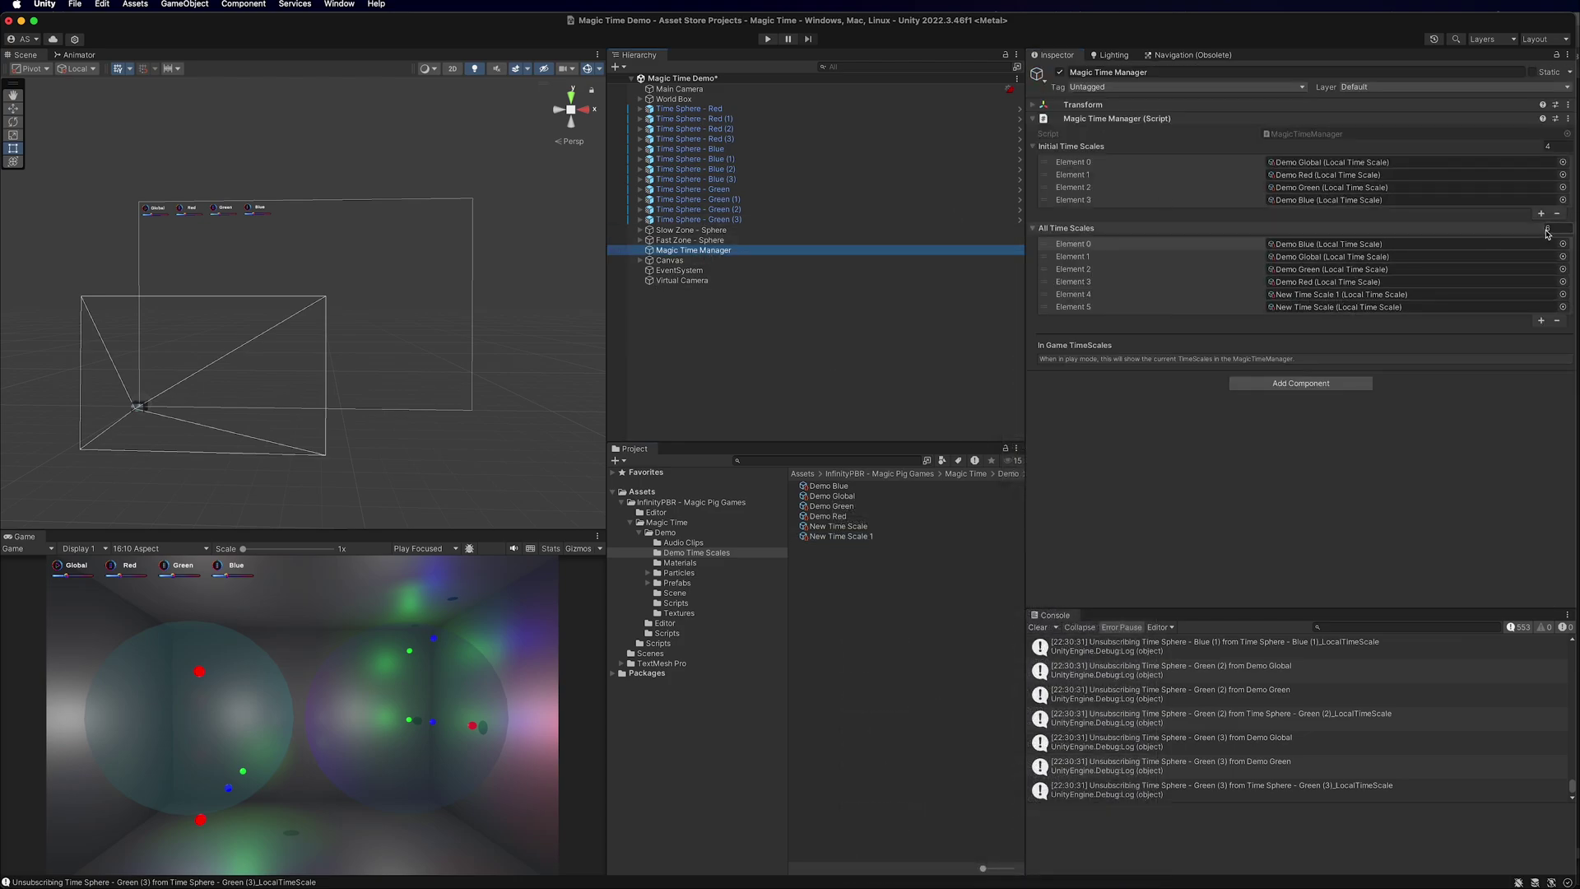
# Delete both New Time Scale assets, confirm the manager lists four scales, and clear the console.
pyautogui.click(877, 528)
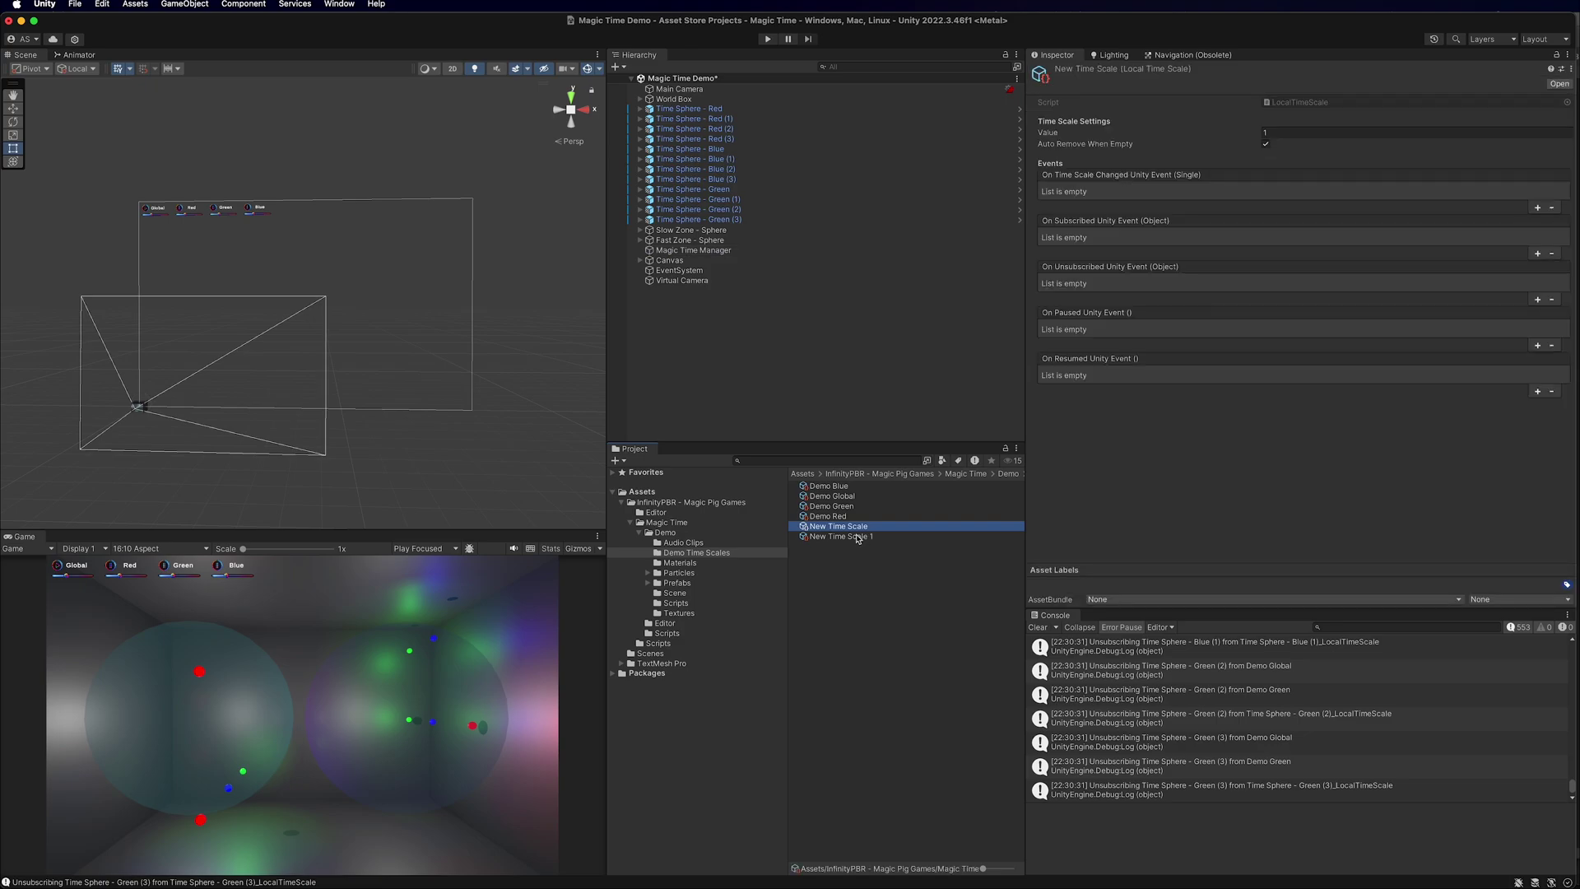
pyautogui.keyDown('shift'); pyautogui.click(858, 538); pyautogui.keyUp('shift')
pyautogui.rightClick(858, 538)
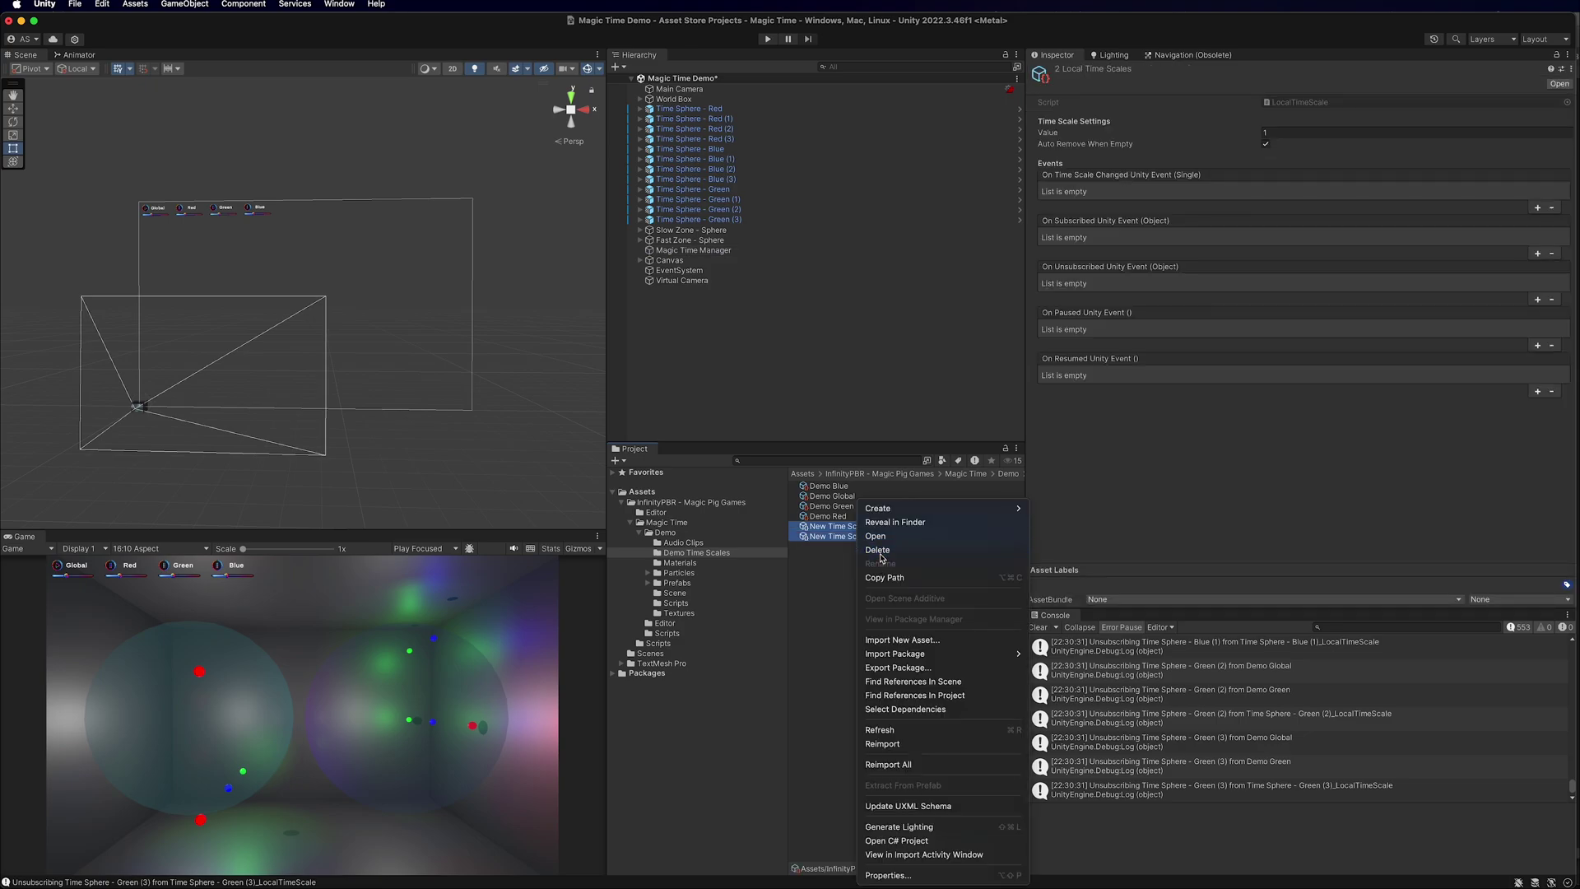
pyautogui.click(881, 564)
pyautogui.press('Return')
pyautogui.click(694, 250)
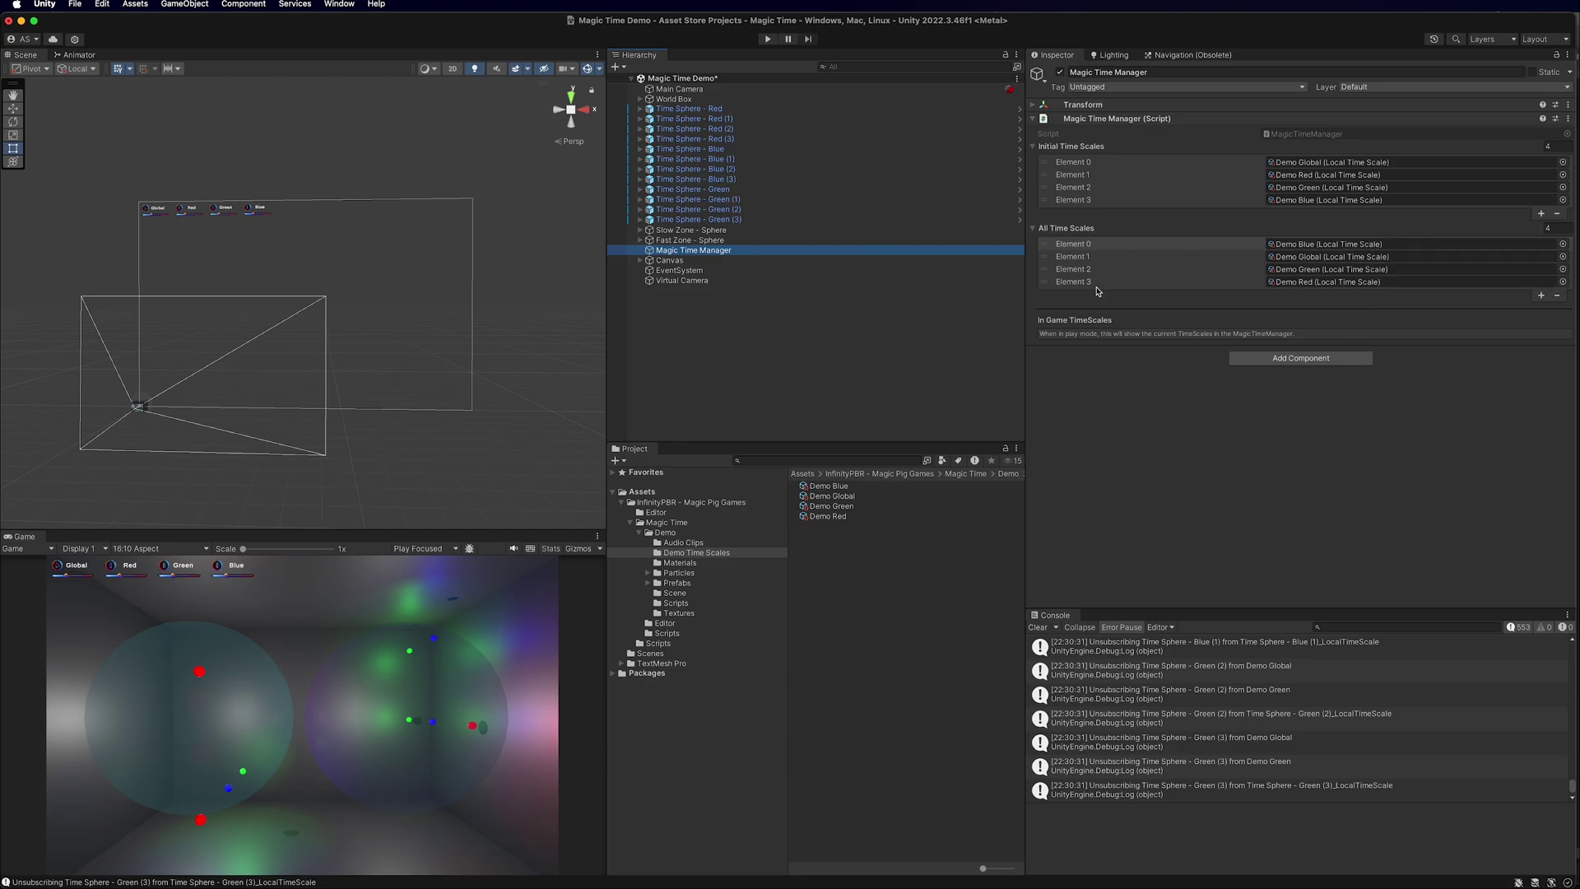
pyautogui.click(1038, 627)
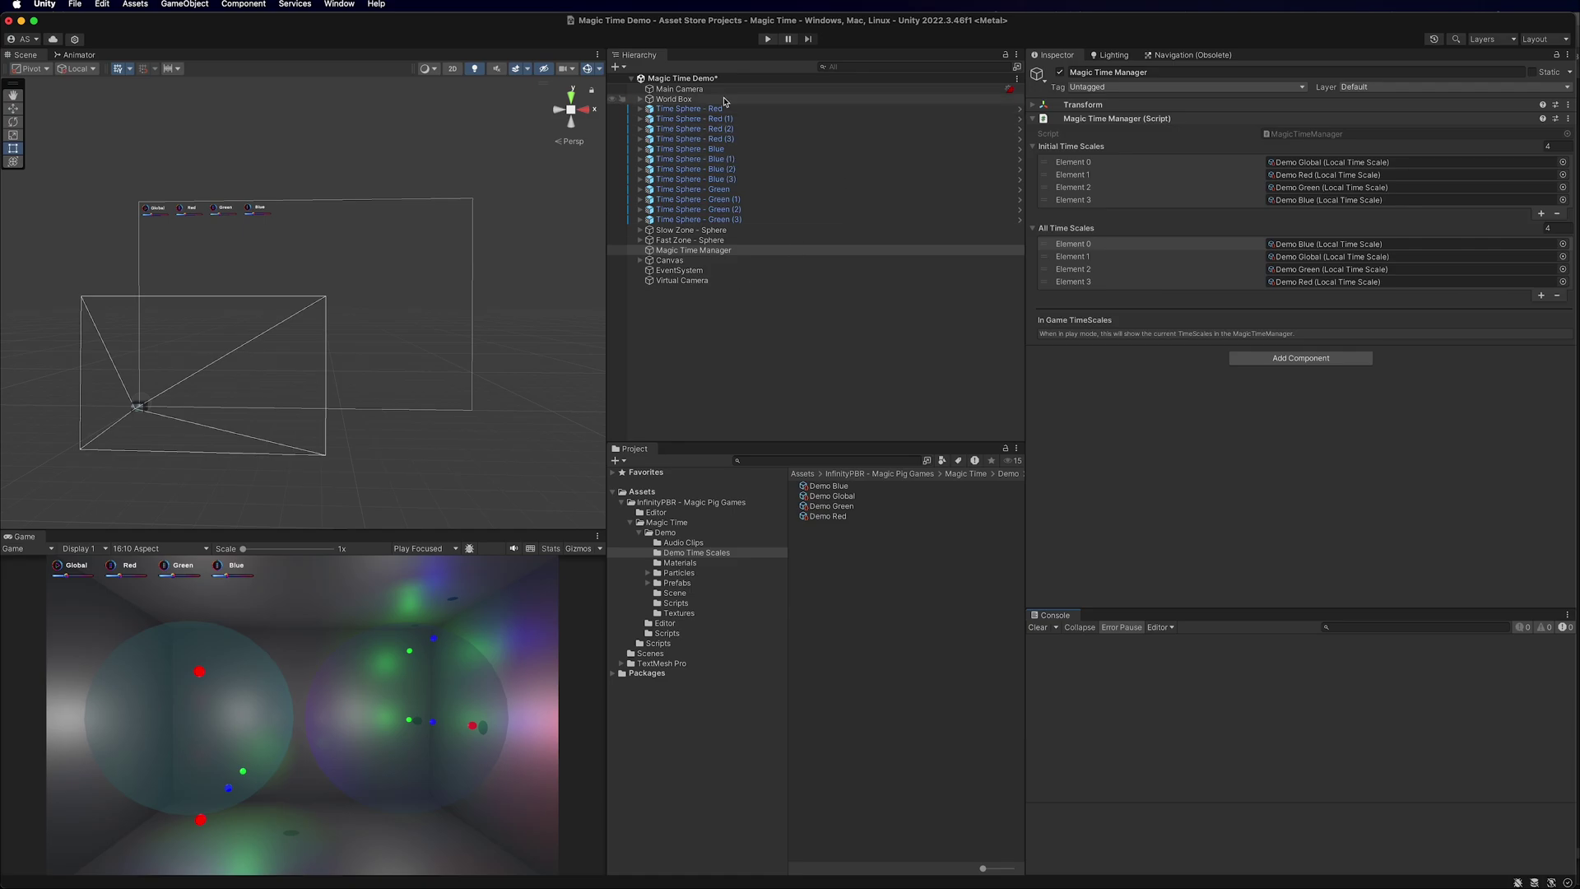
# Inspect Time Sphere - Red's Sphere Movement settings and open SphereMovement.cs in Rider.
pyautogui.click(689, 108)
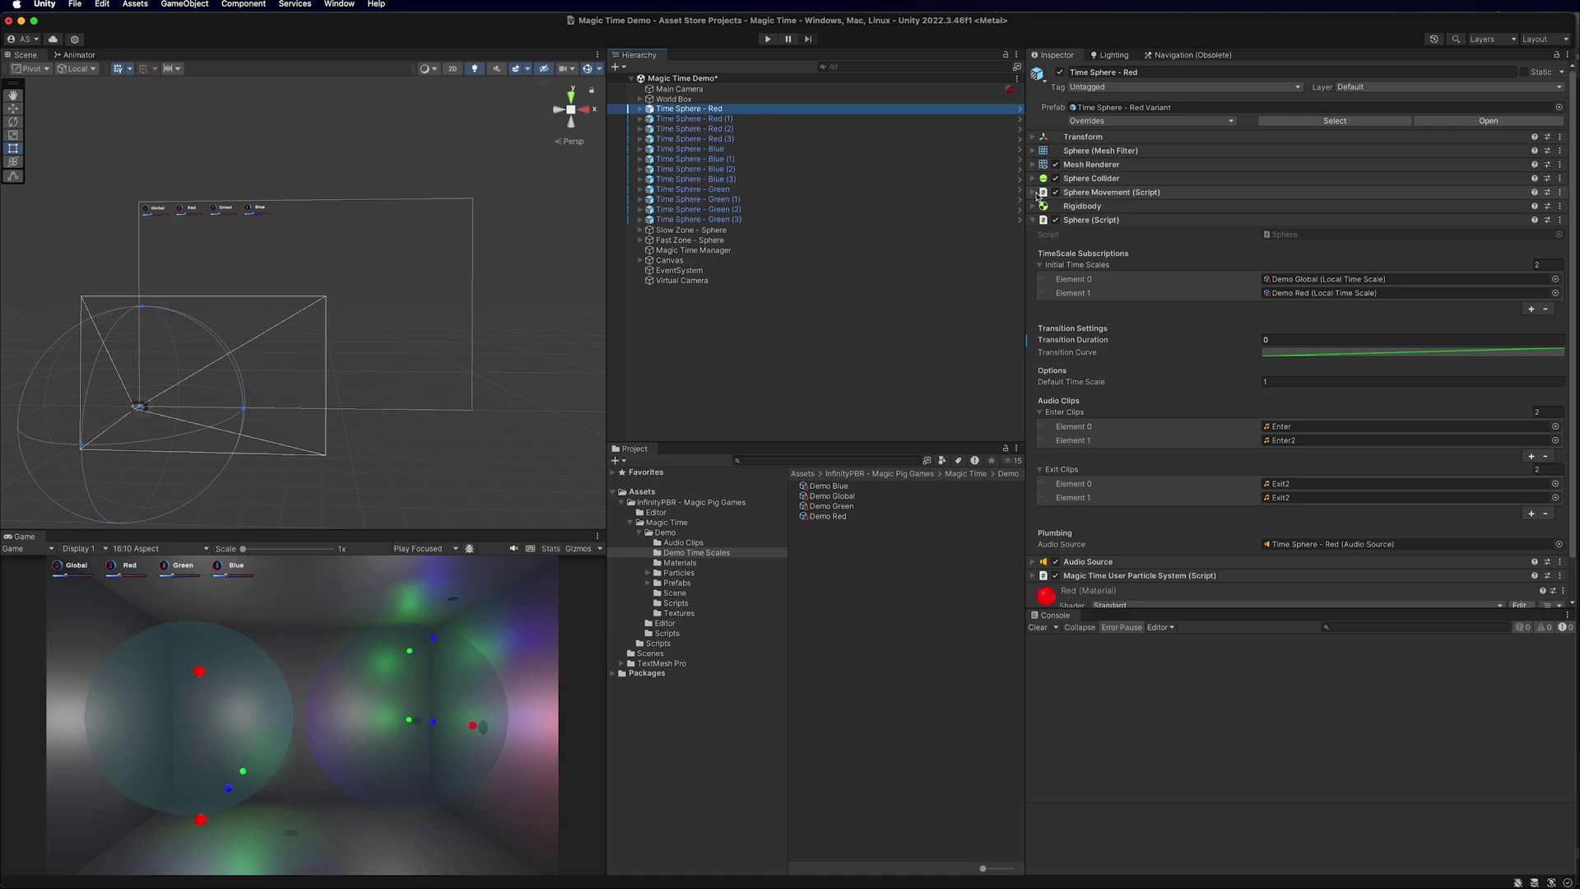
pyautogui.click(804, 38)
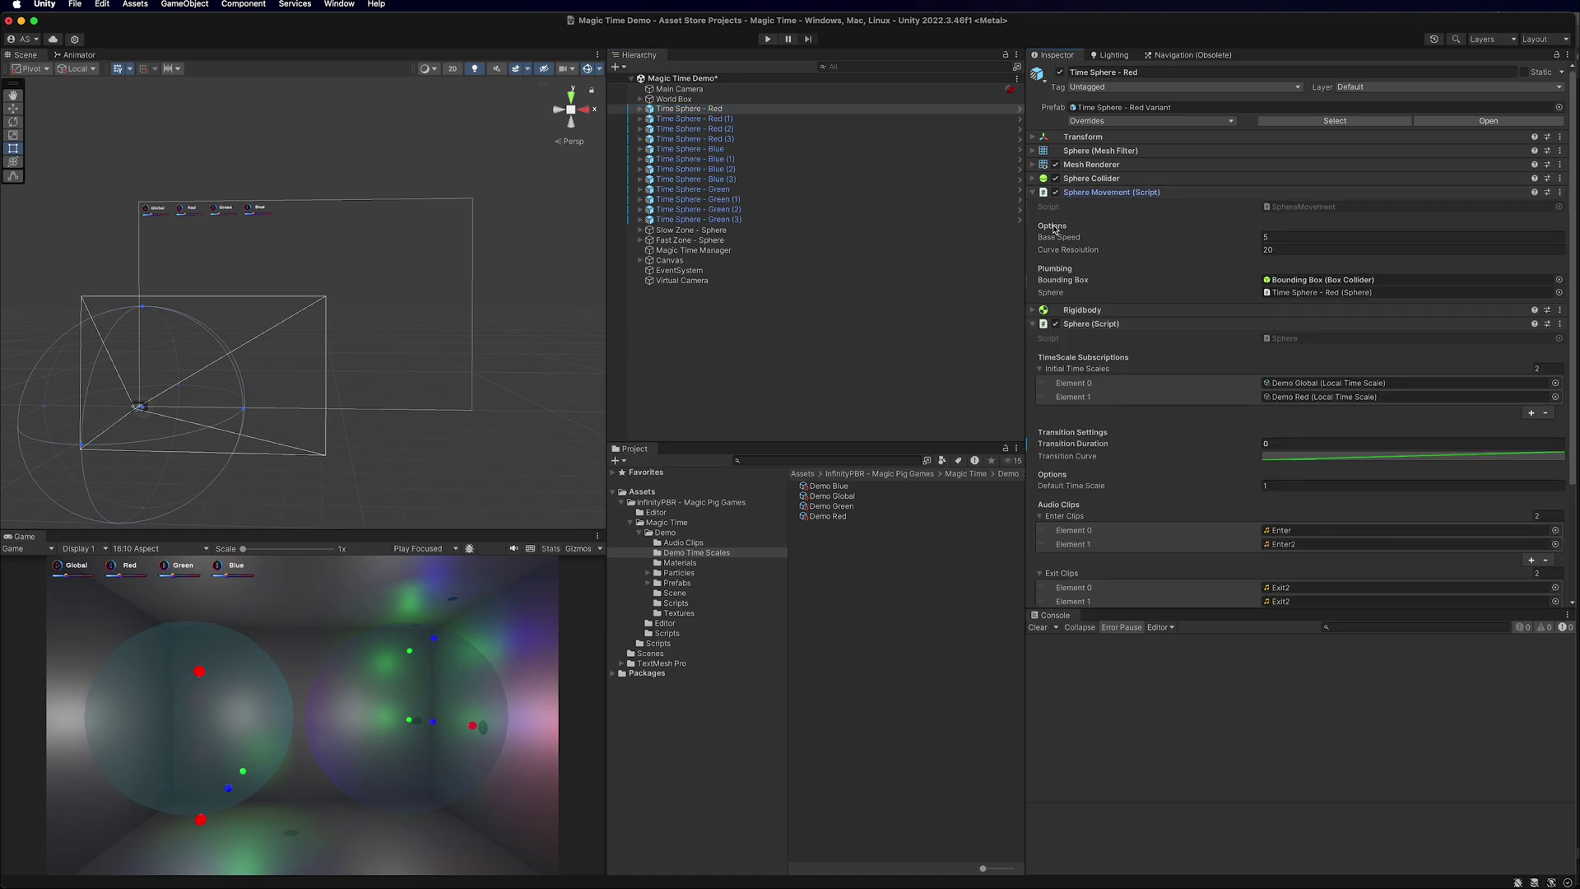
pyautogui.doubleClick(1313, 207)
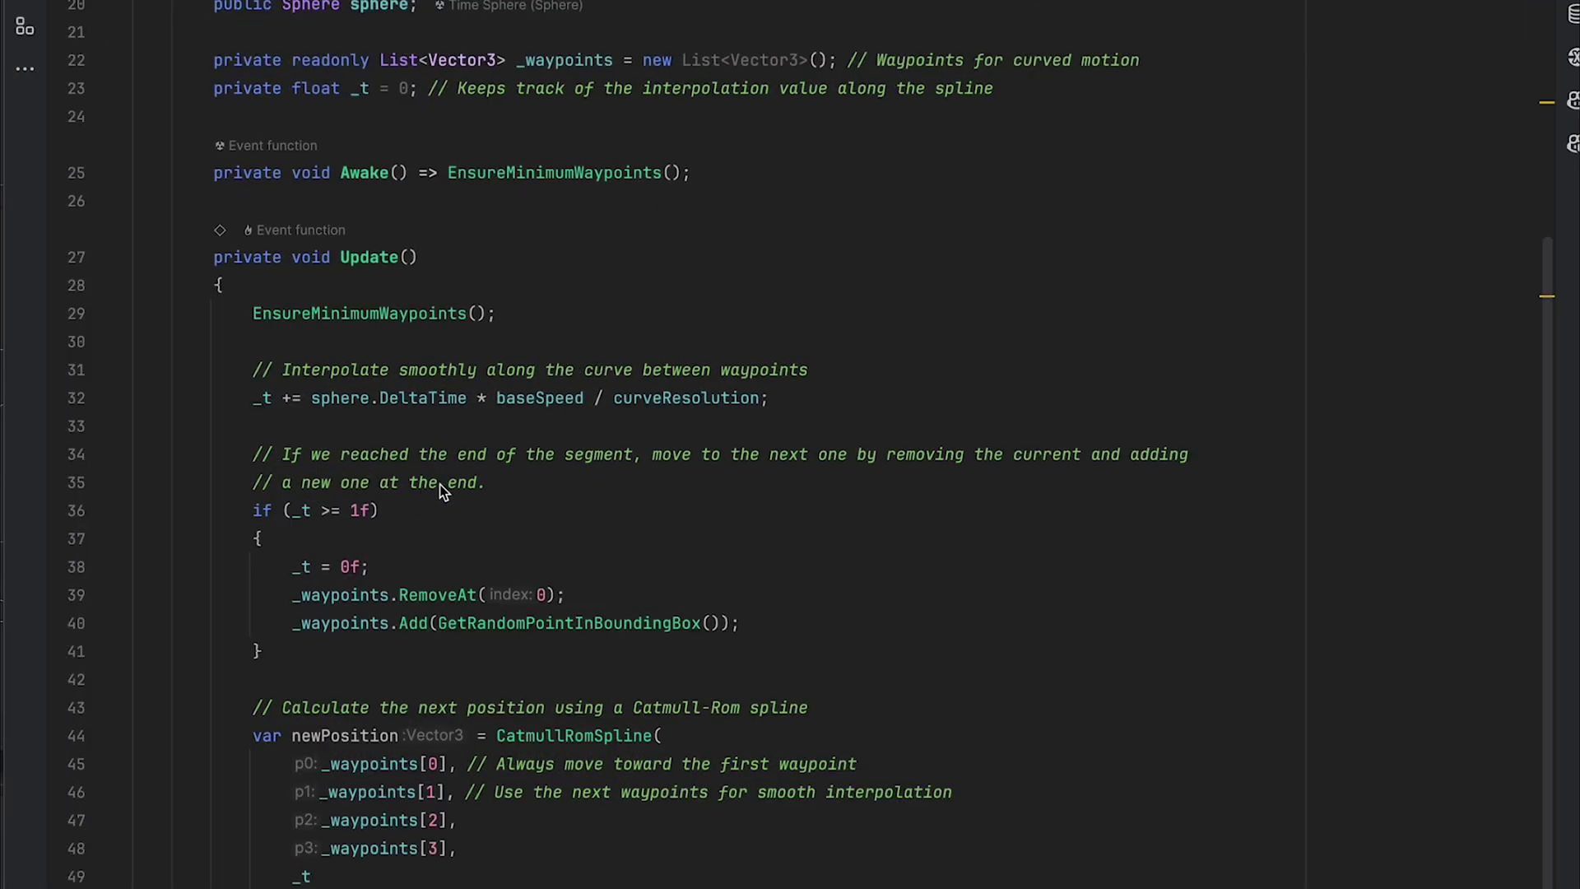
# Scroll SphereMovement.cs to the Update loop that advances _t by sphere.DeltaTime.
pyautogui.hscroll(-1, 436, 387)
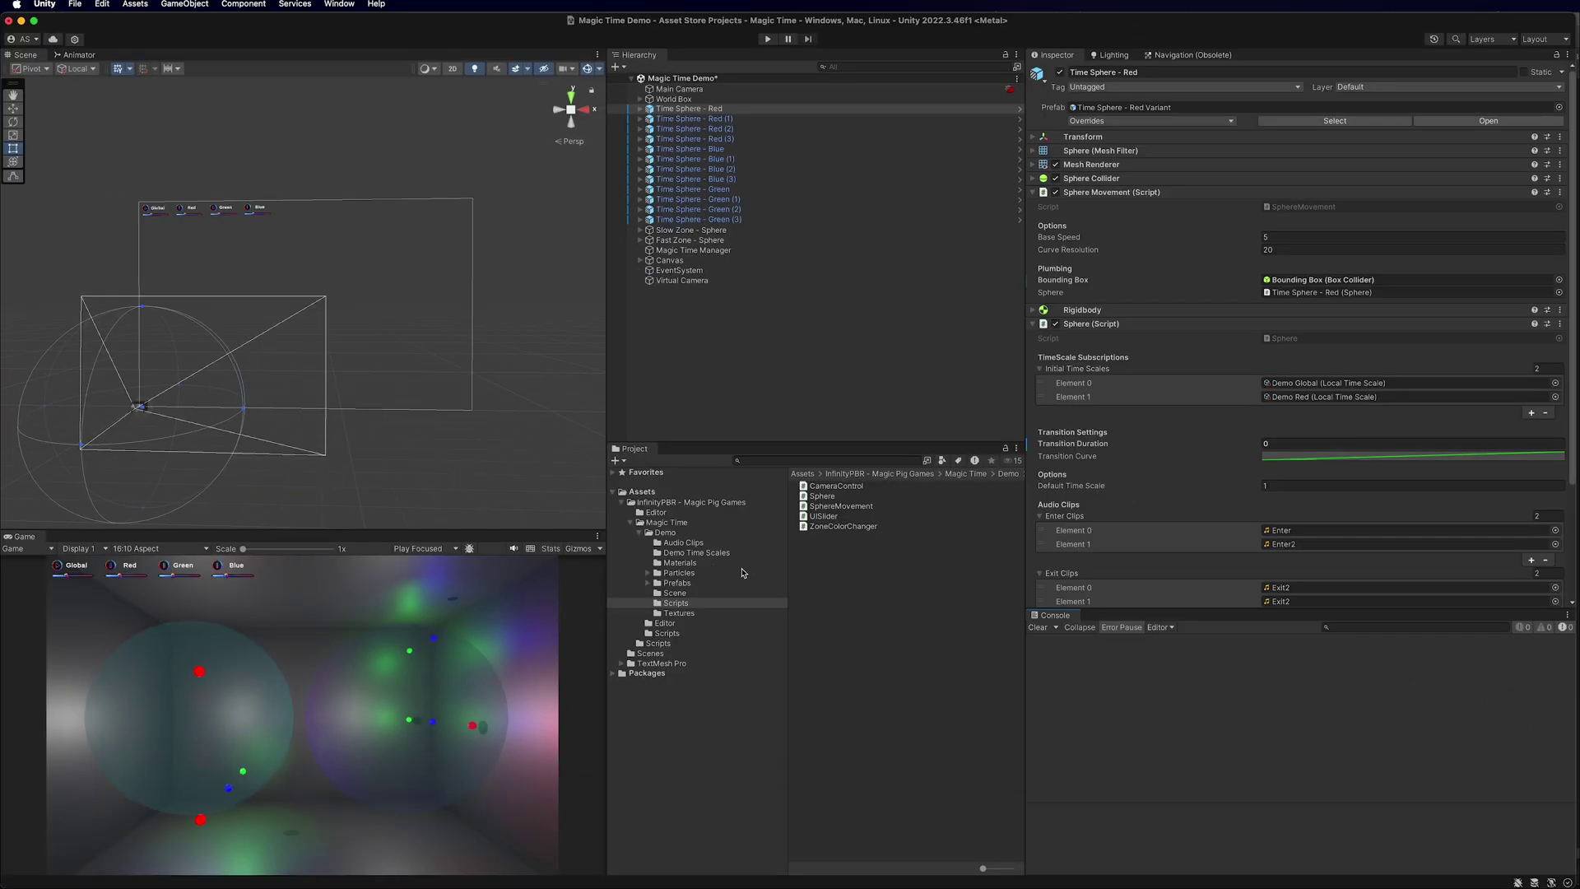
# View the Demo Time Scales folder and Magic Time Manager, then Time Sphere - Red's Demo Global and Demo Red scales.
pyautogui.click(714, 552)
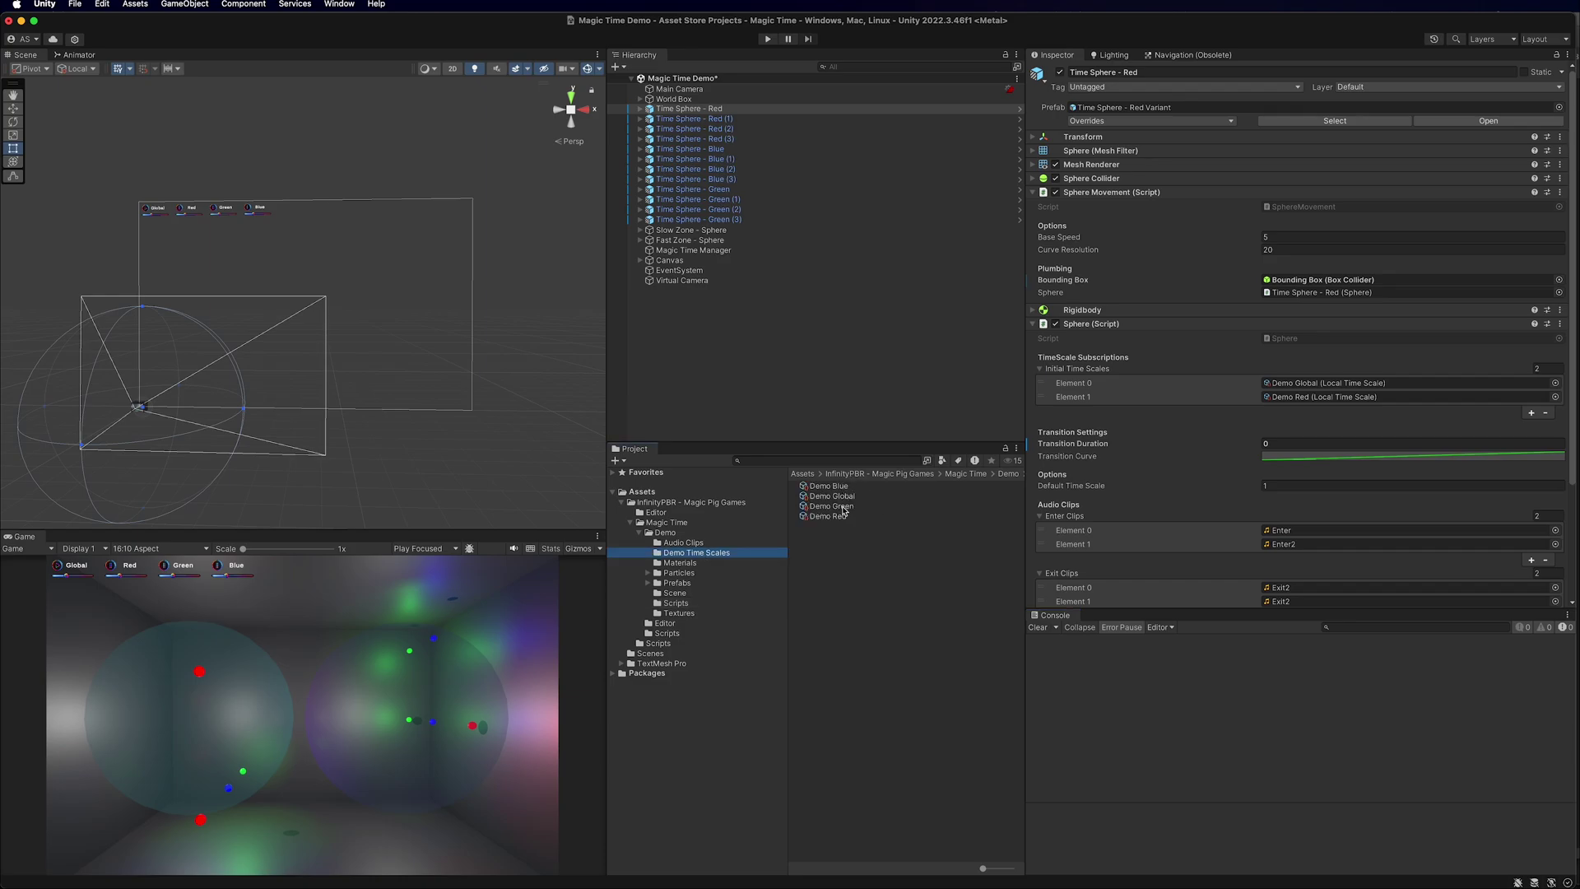
pyautogui.click(854, 251)
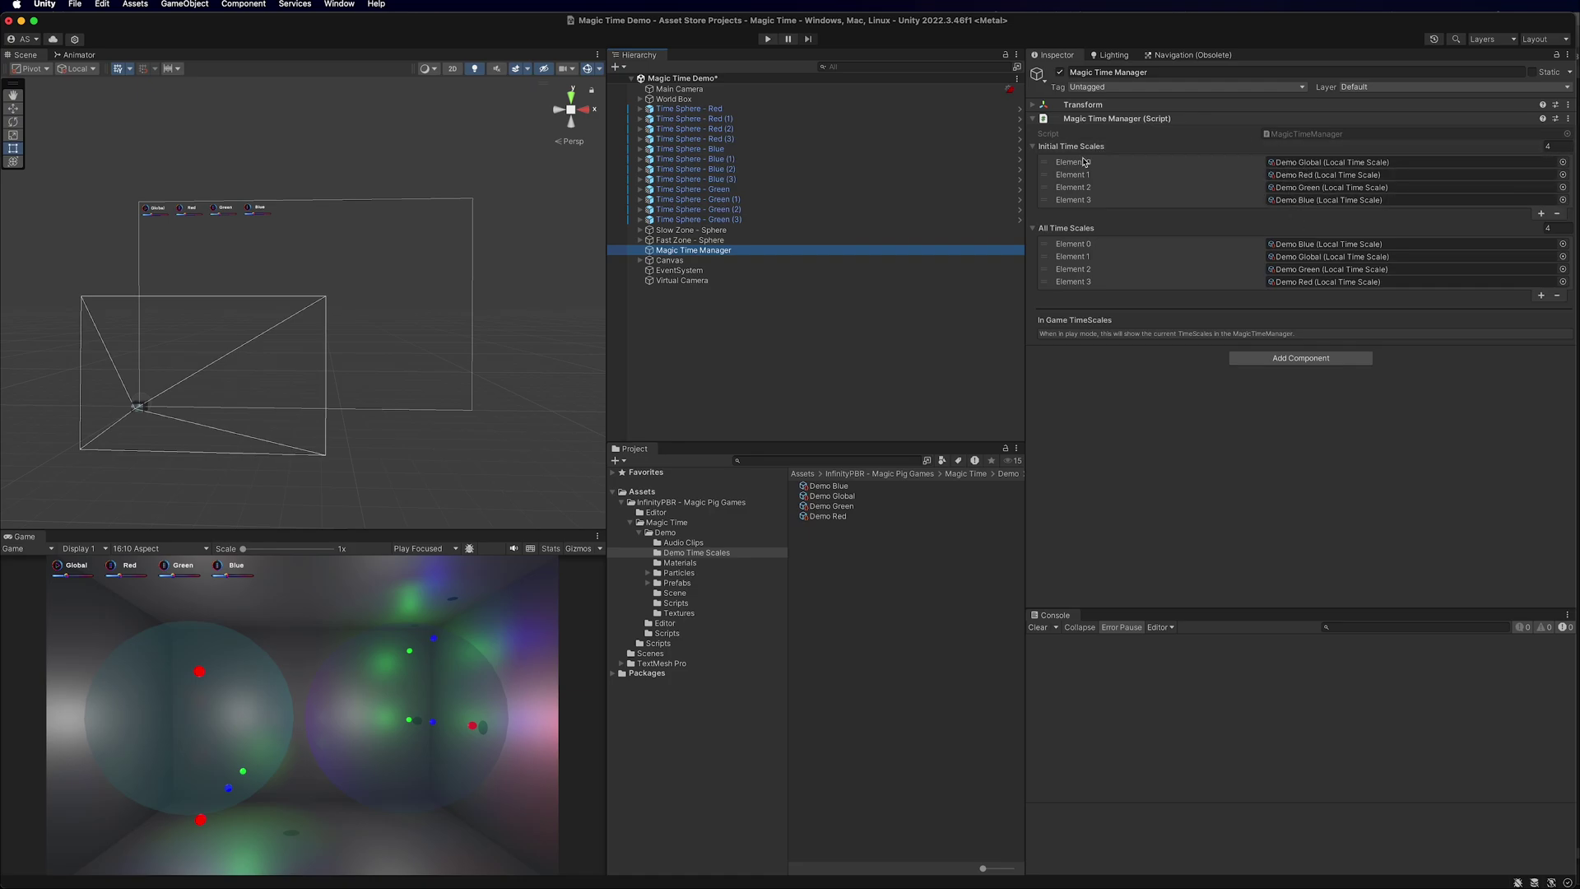
pyautogui.click(700, 110)
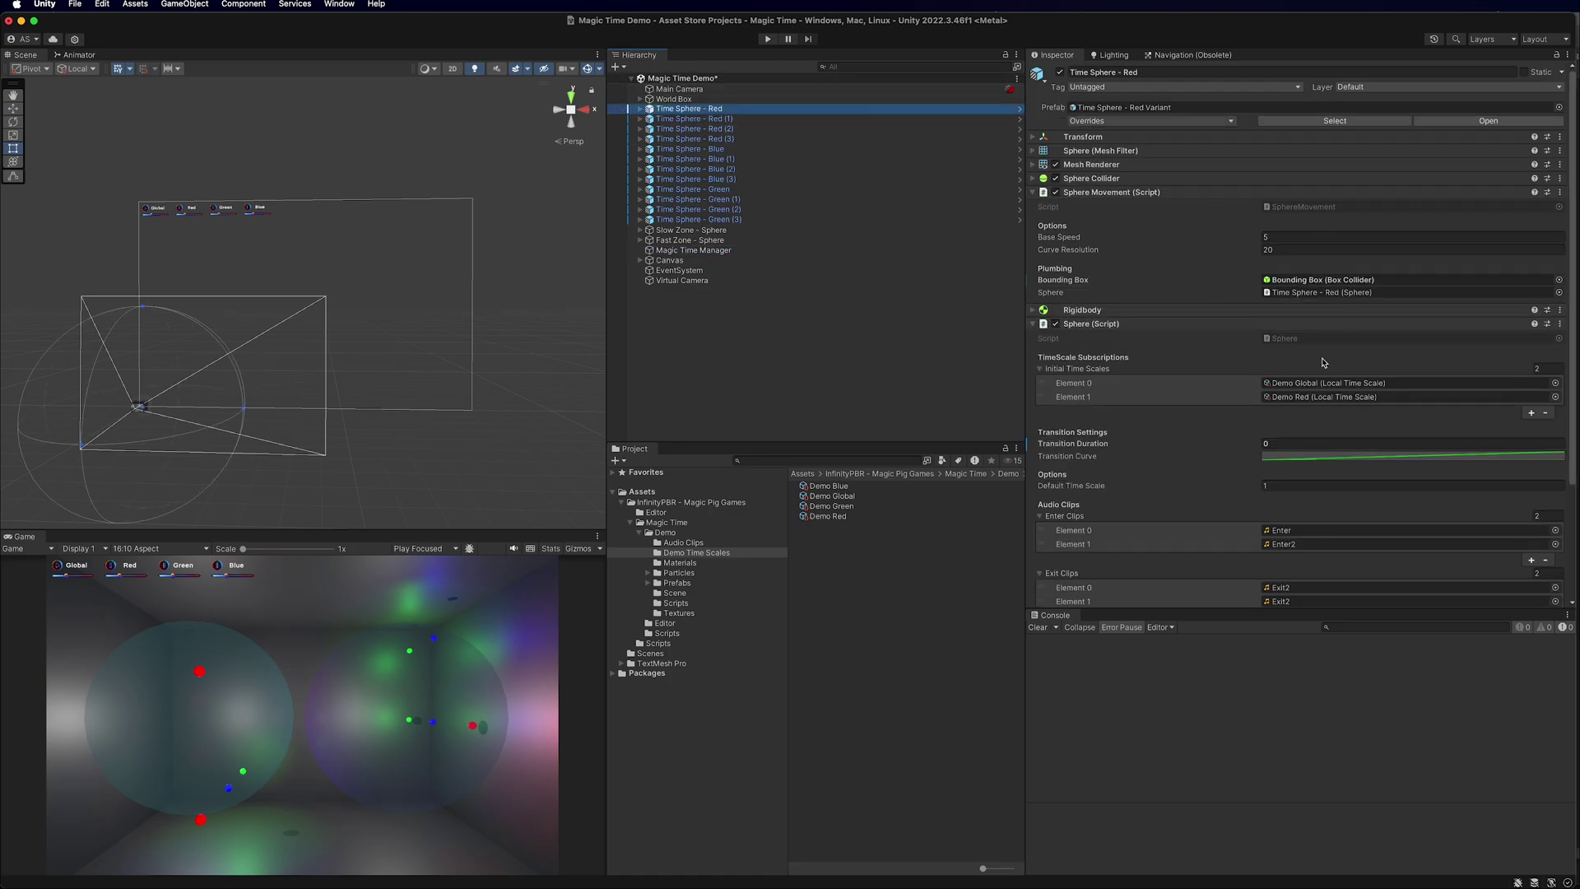
pyautogui.scroll(-3, 1301, 350)
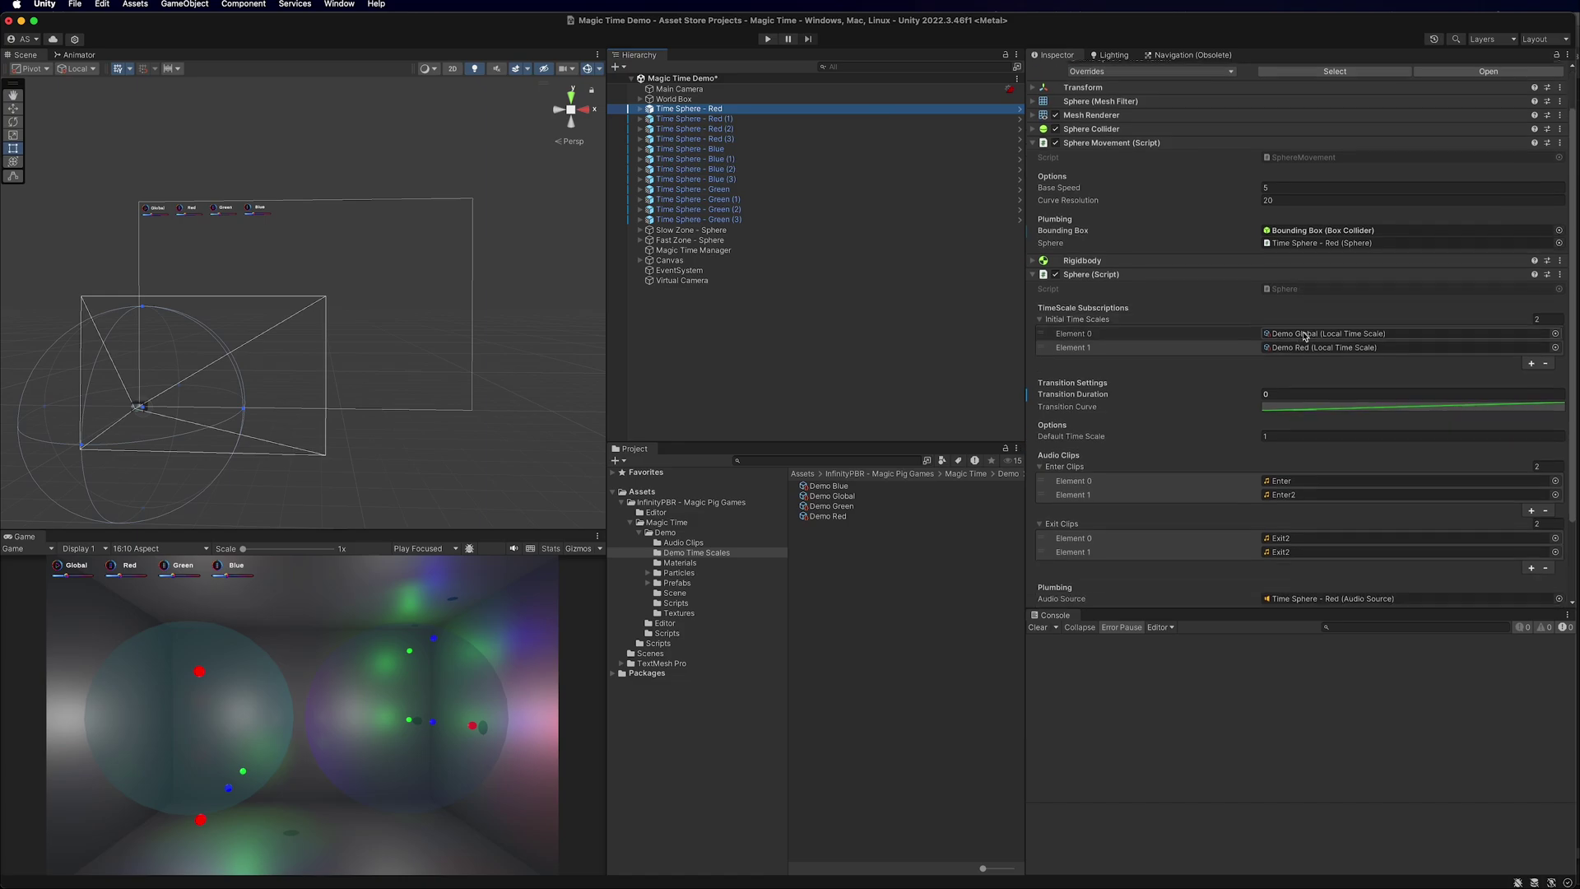